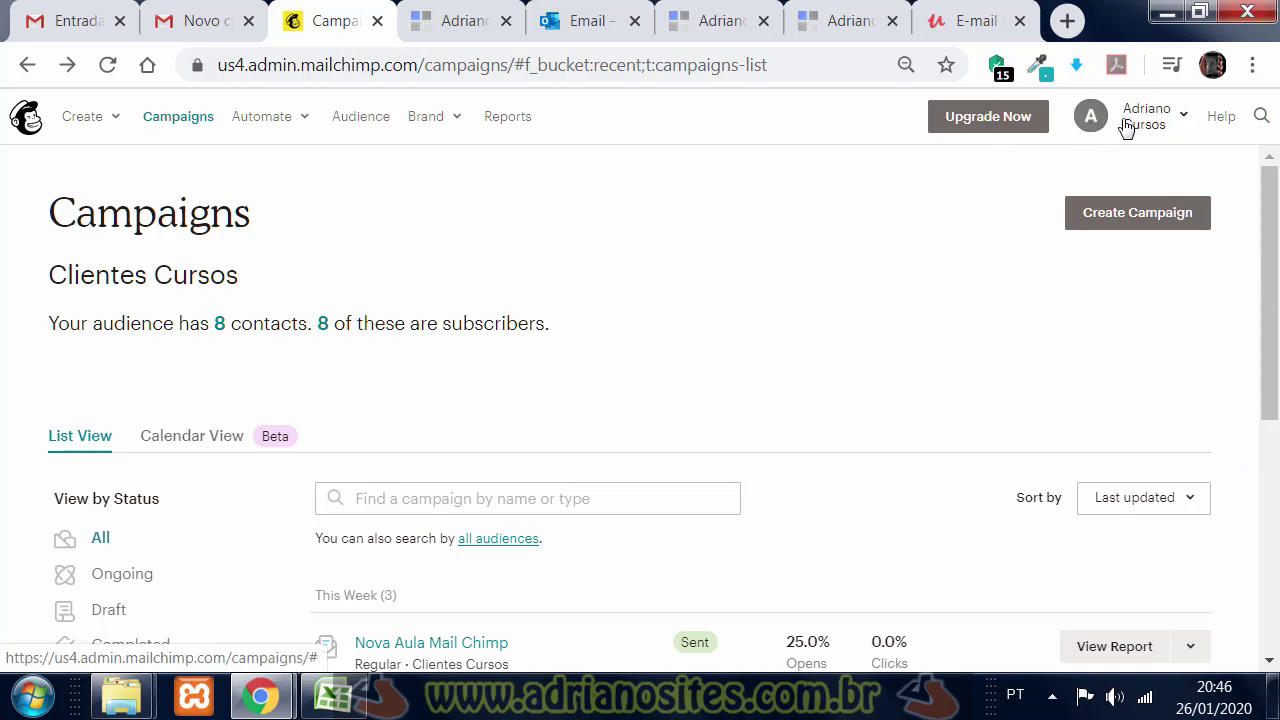
Step: Check the account's notifications and return to the account options
{"action": "left_click", "coordinate": [1187, 122]}
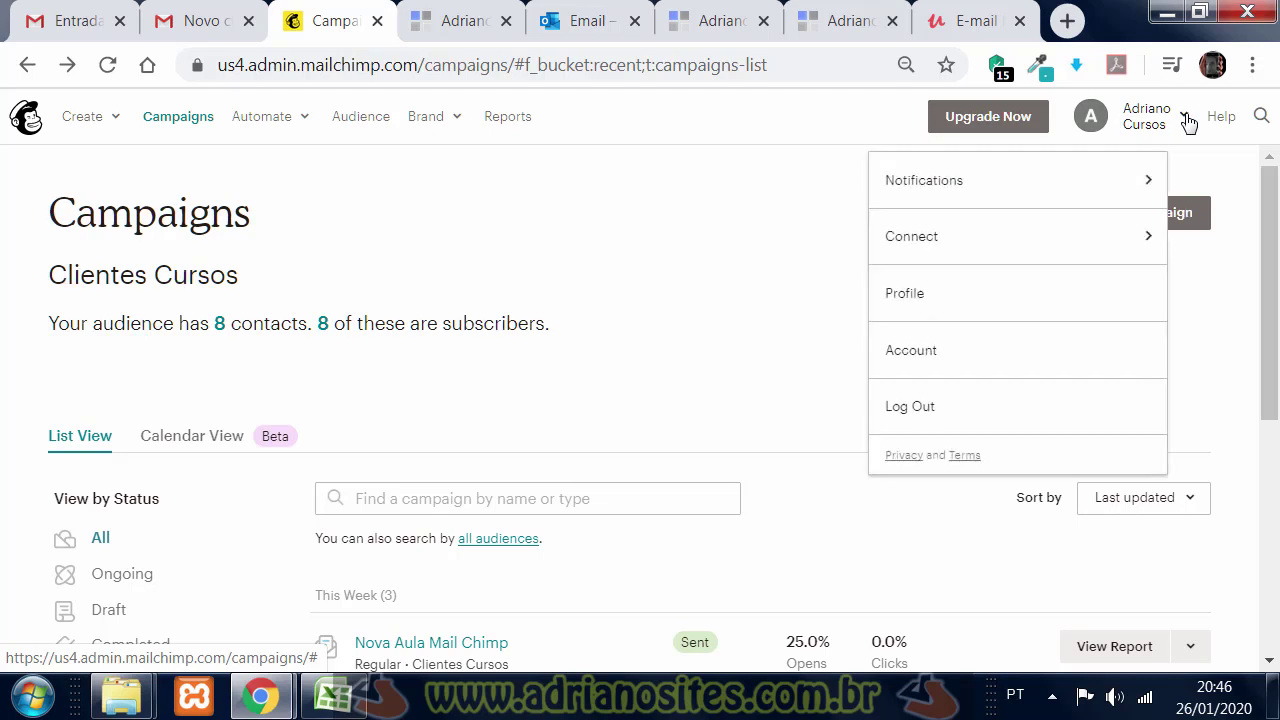
{"action": "left_click", "coordinate": [962, 185]}
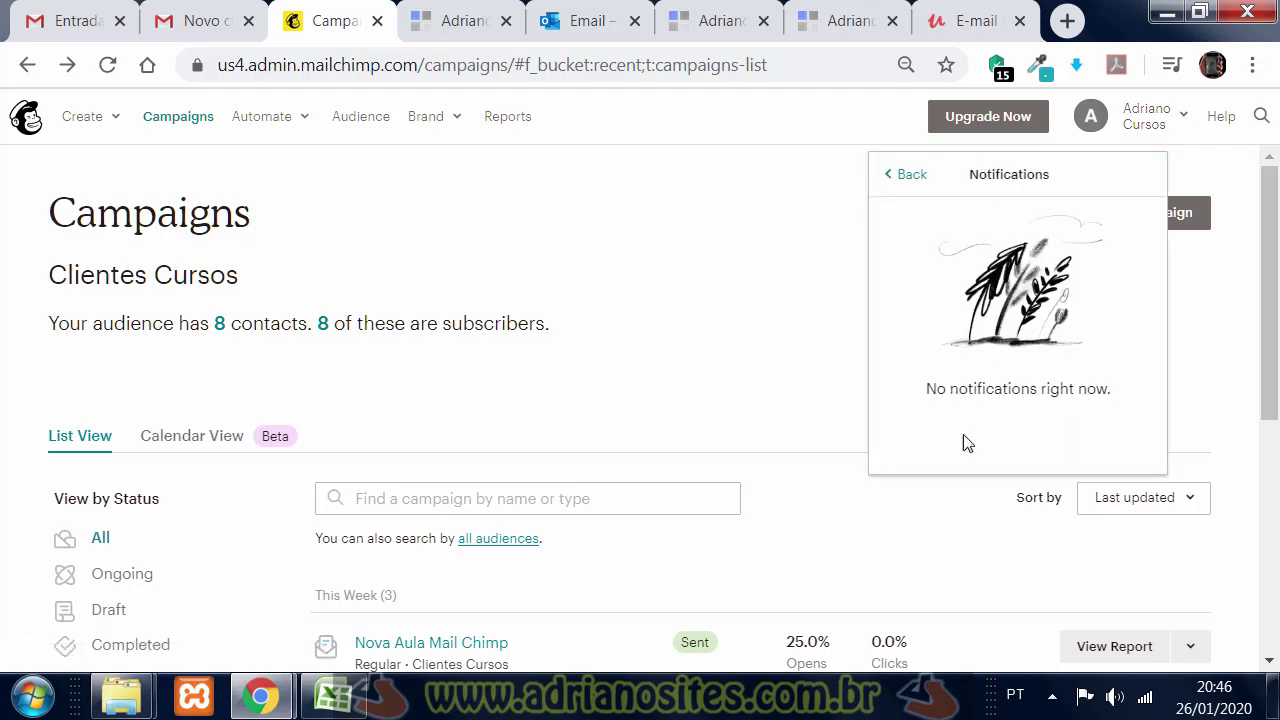
{"action": "left_click", "coordinate": [908, 178]}
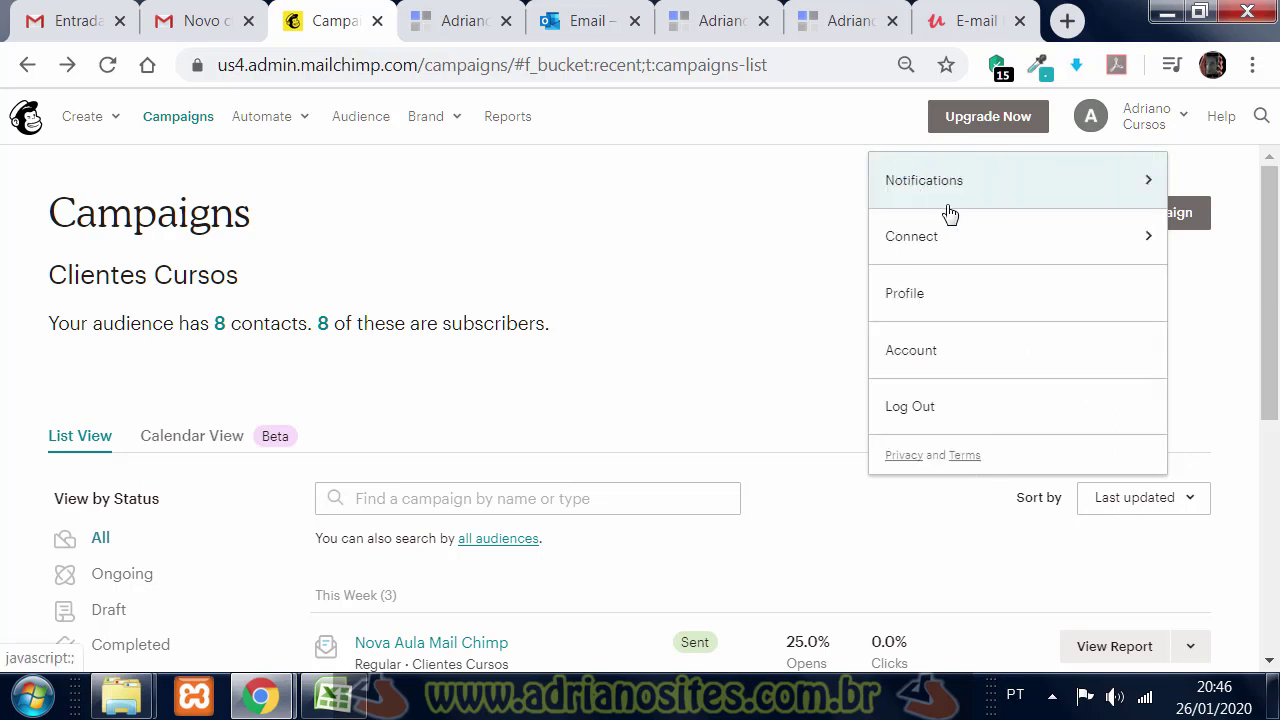
{"action": "left_click", "coordinate": [917, 294]}
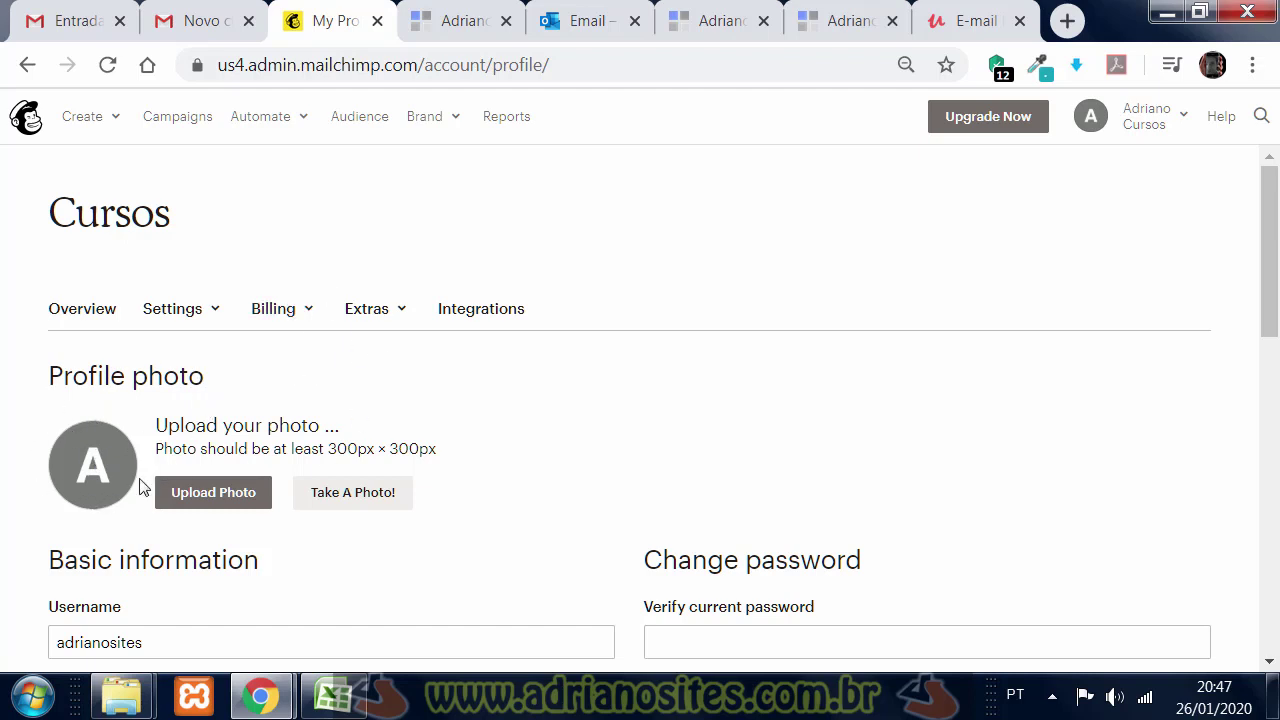
{"action": "left_click", "coordinate": [198, 497]}
{"action": "left_click", "coordinate": [1127, 102]}
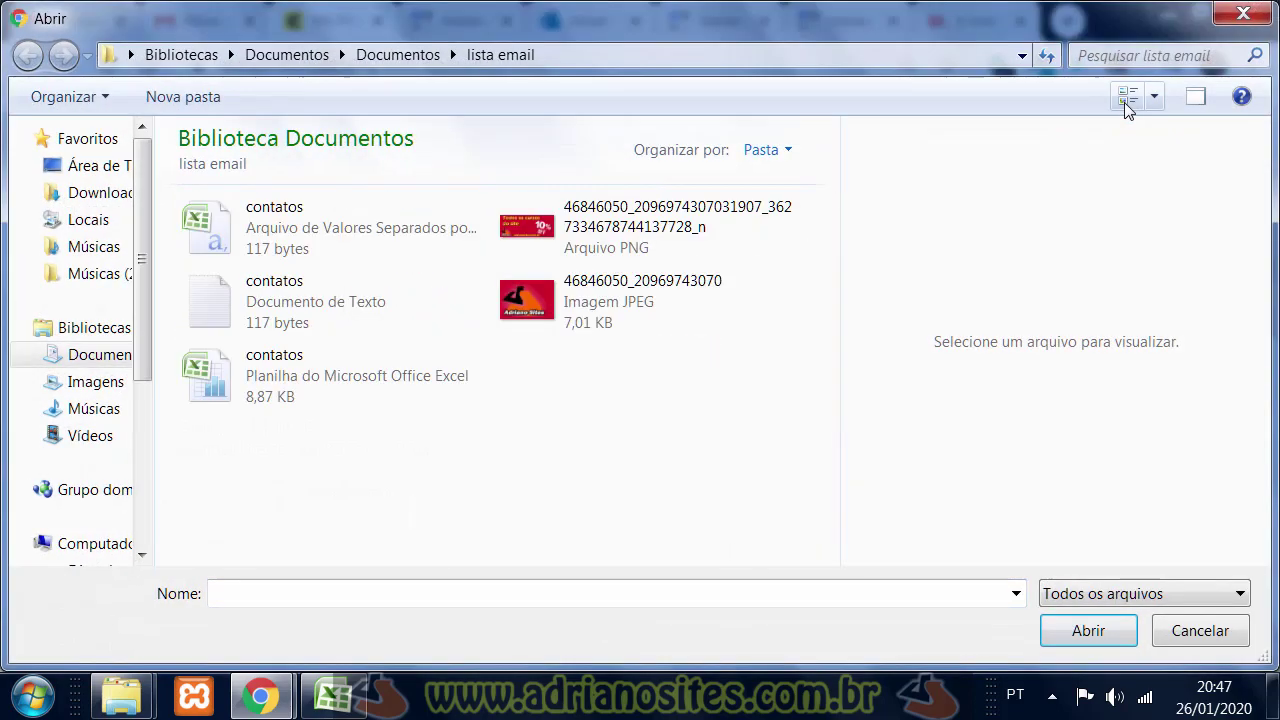
{"action": "left_click", "coordinate": [1127, 102]}
{"action": "left_click", "coordinate": [1127, 102]}
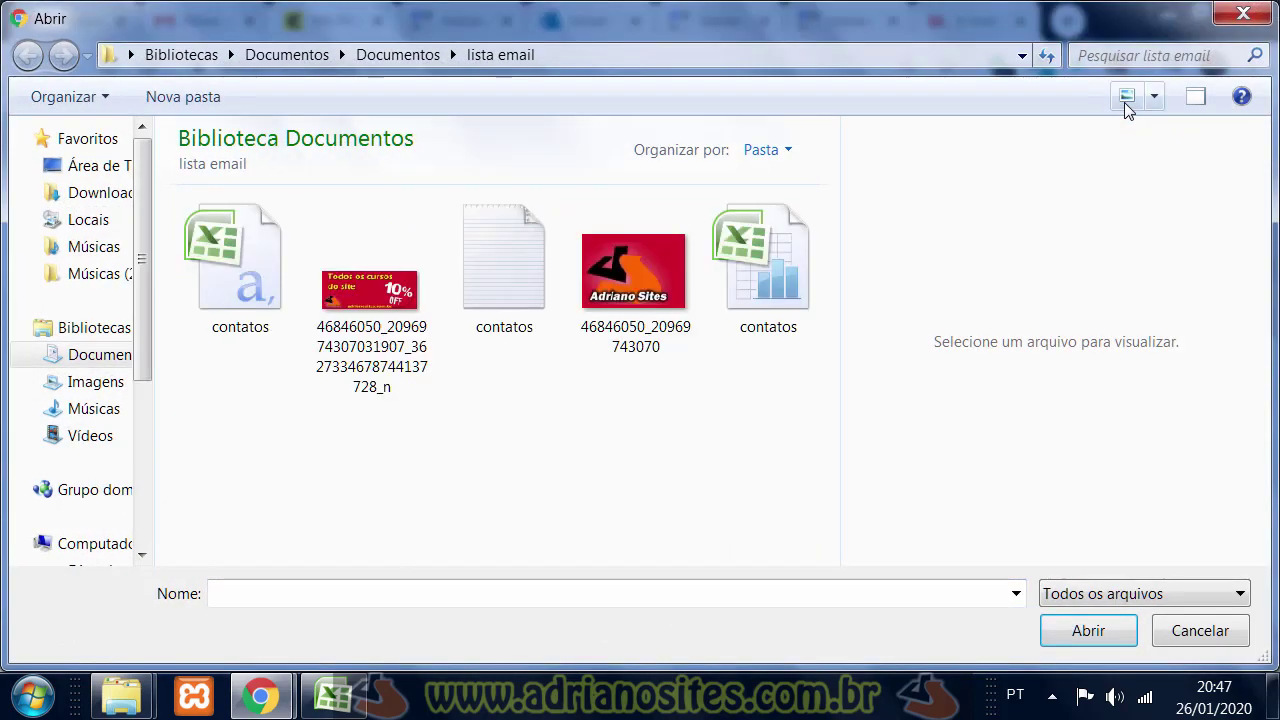
{"action": "left_click", "coordinate": [632, 300]}
{"action": "left_click", "coordinate": [1089, 634]}
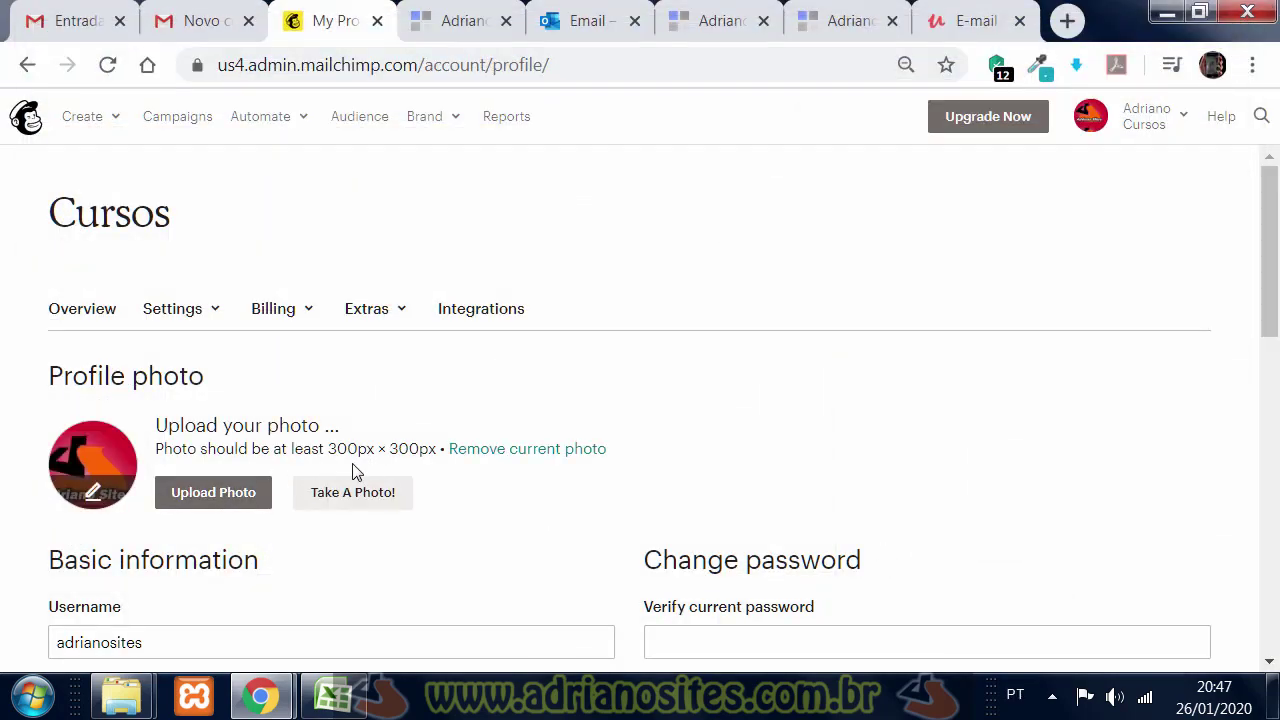
Step: Enable email for both the security and login notifications of the Cursos account and save the change
{"action": "scroll", "coordinate": [614, 336], "scroll_direction": "down", "scroll_amount": 1}
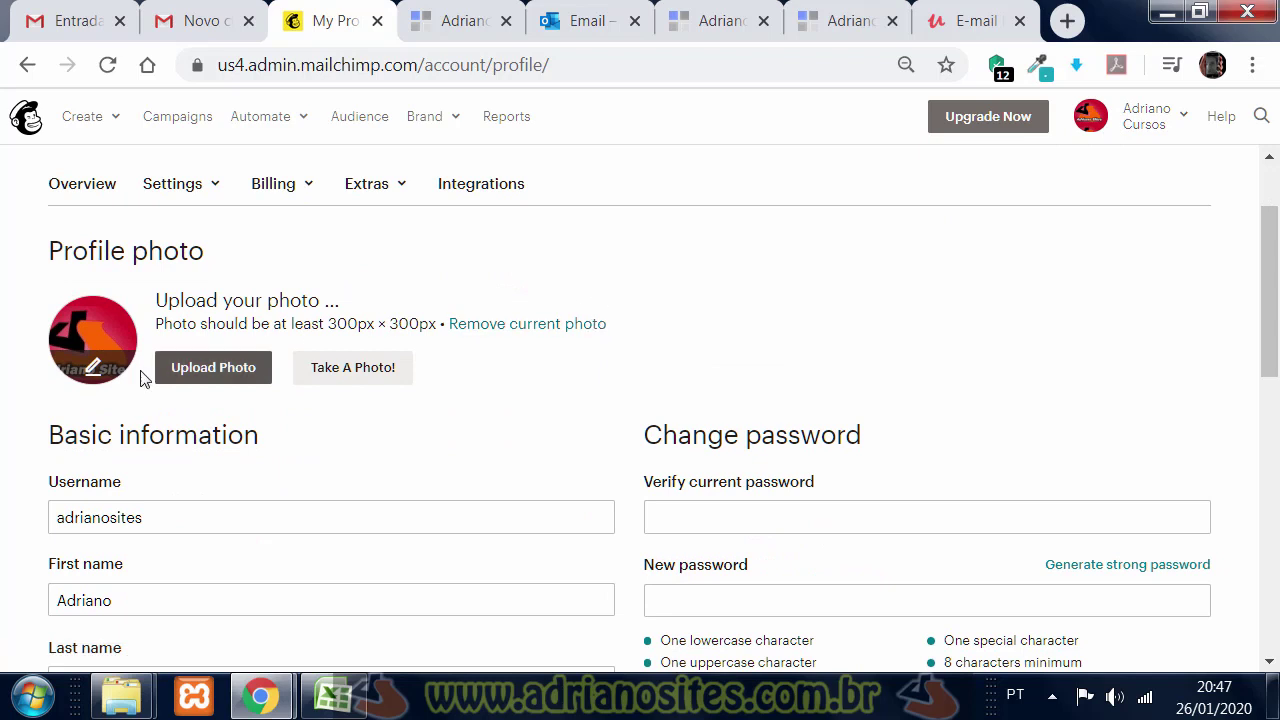
{"action": "scroll", "coordinate": [207, 355], "scroll_direction": "down", "scroll_amount": 1}
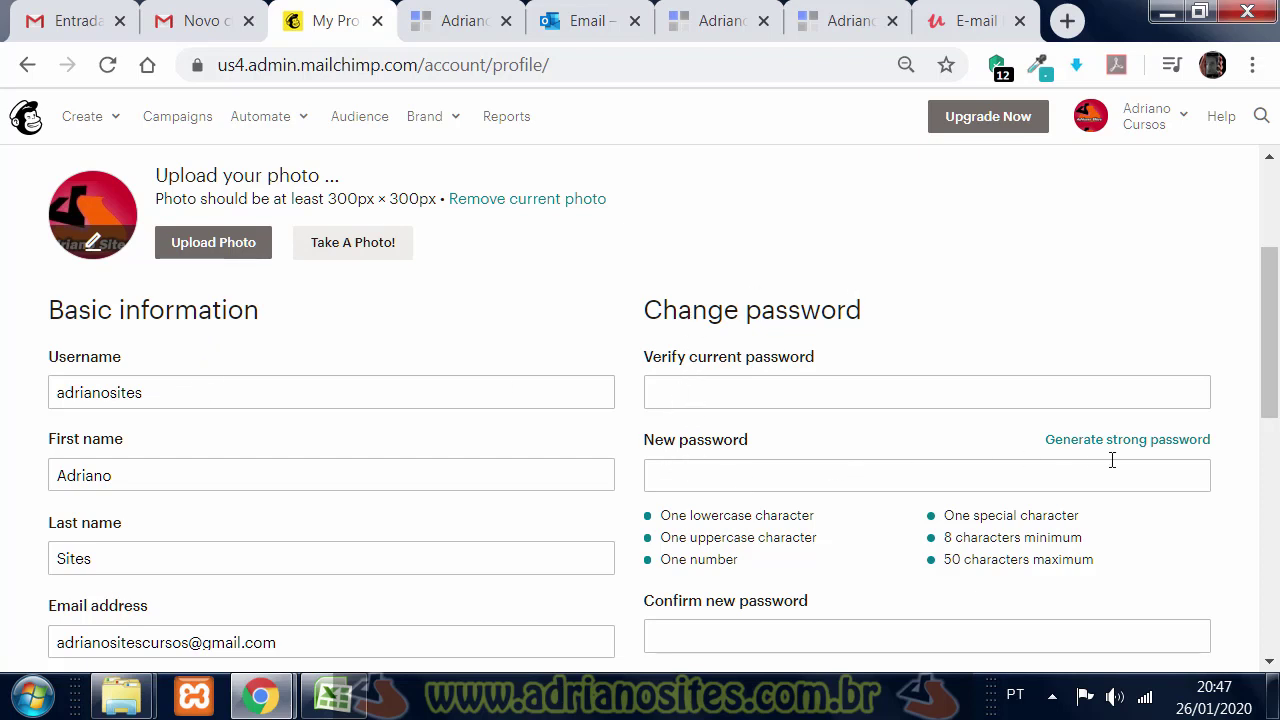
{"action": "scroll", "coordinate": [80, 444], "scroll_direction": "down", "scroll_amount": 1}
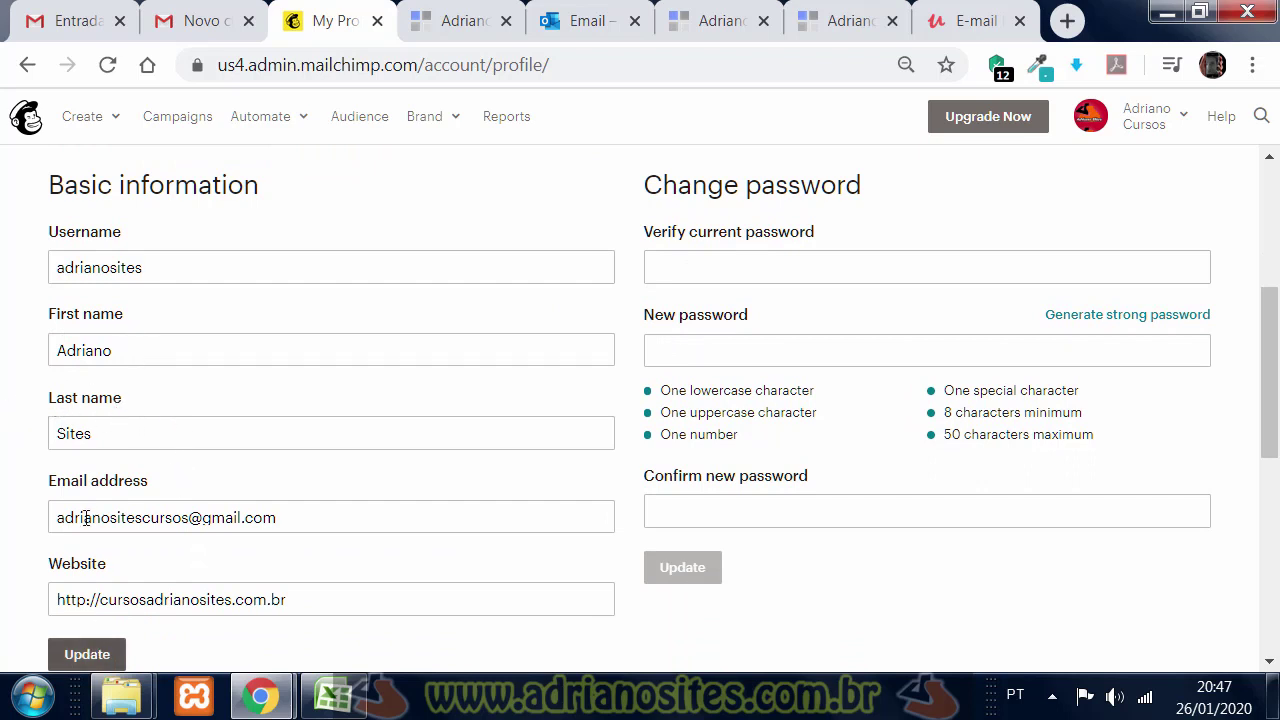
{"action": "scroll", "coordinate": [239, 393], "scroll_direction": "down", "scroll_amount": 2}
{"action": "scroll", "coordinate": [239, 401], "scroll_direction": "up", "scroll_amount": 1}
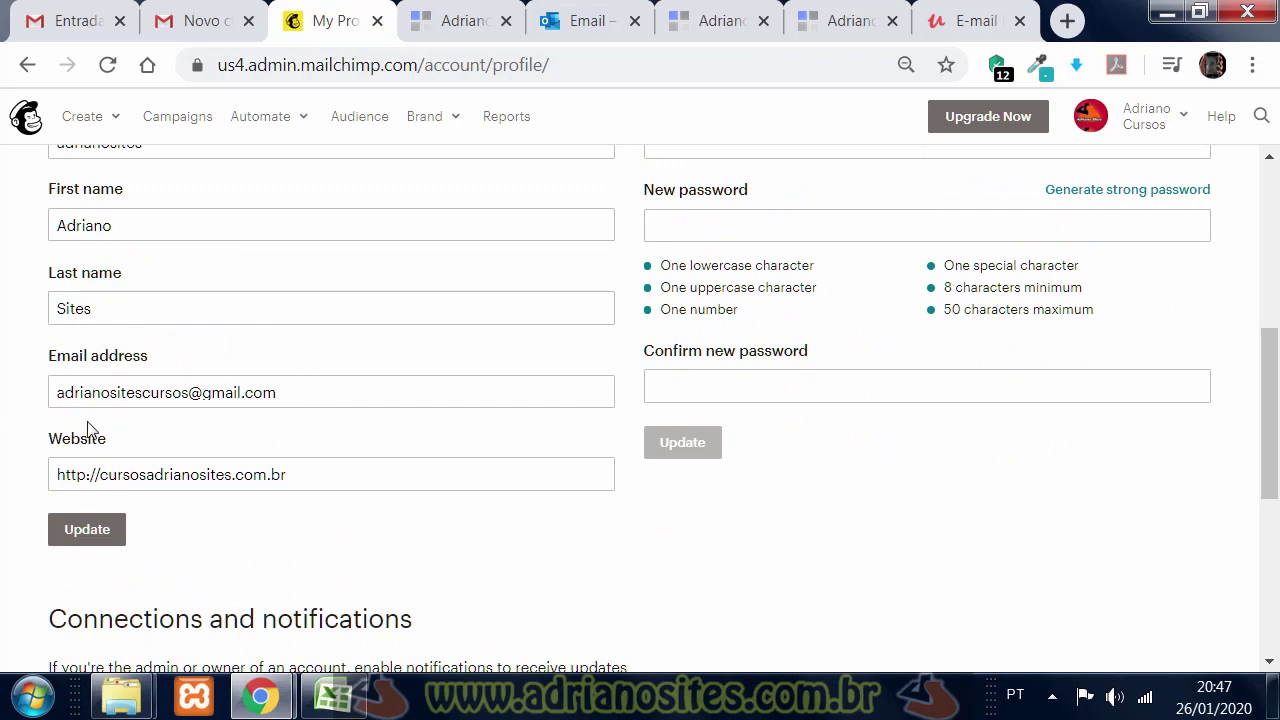
{"action": "scroll", "coordinate": [517, 450], "scroll_direction": "down", "scroll_amount": 2}
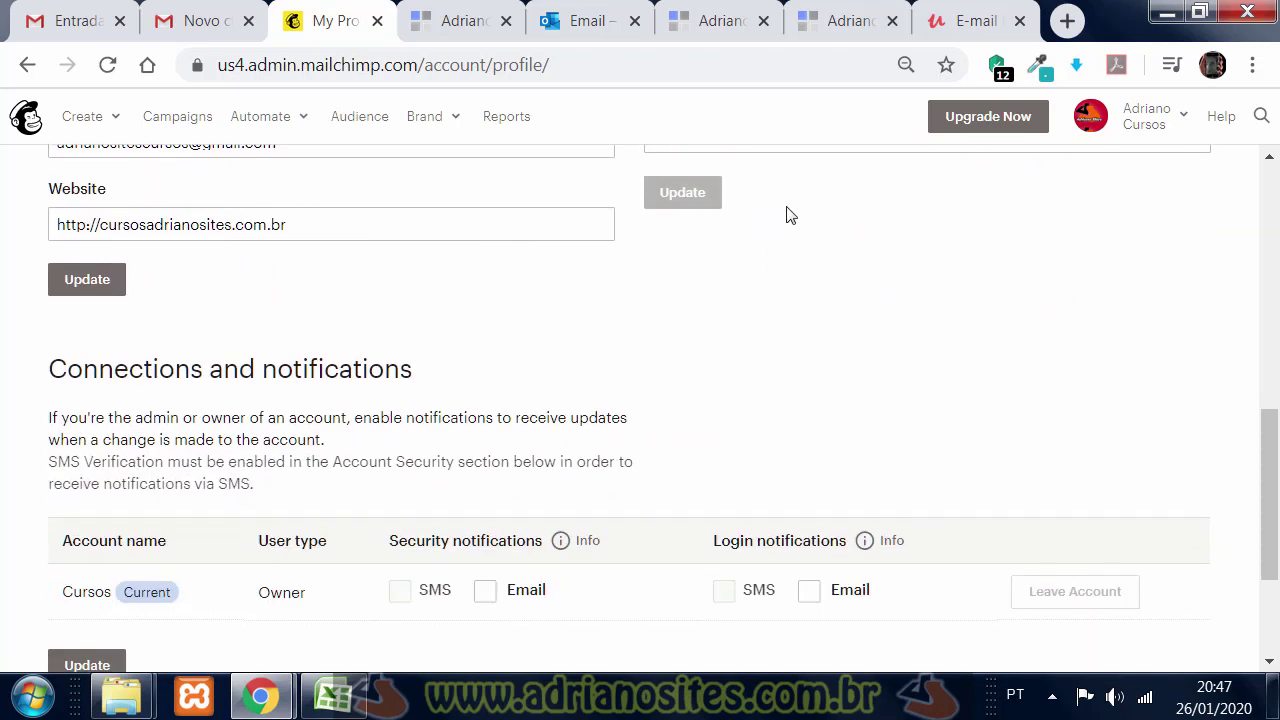
{"action": "scroll", "coordinate": [380, 282], "scroll_direction": "down", "scroll_amount": 1}
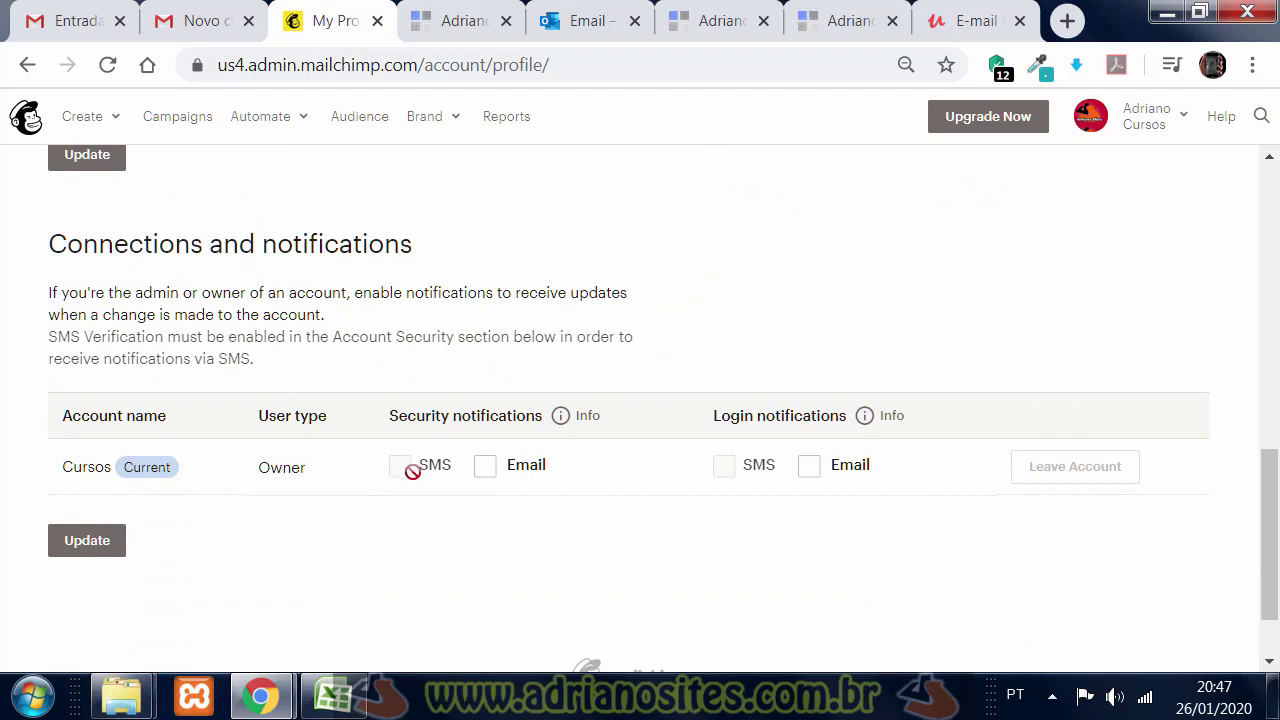
{"action": "left_click", "coordinate": [492, 476]}
{"action": "left_click", "coordinate": [810, 465]}
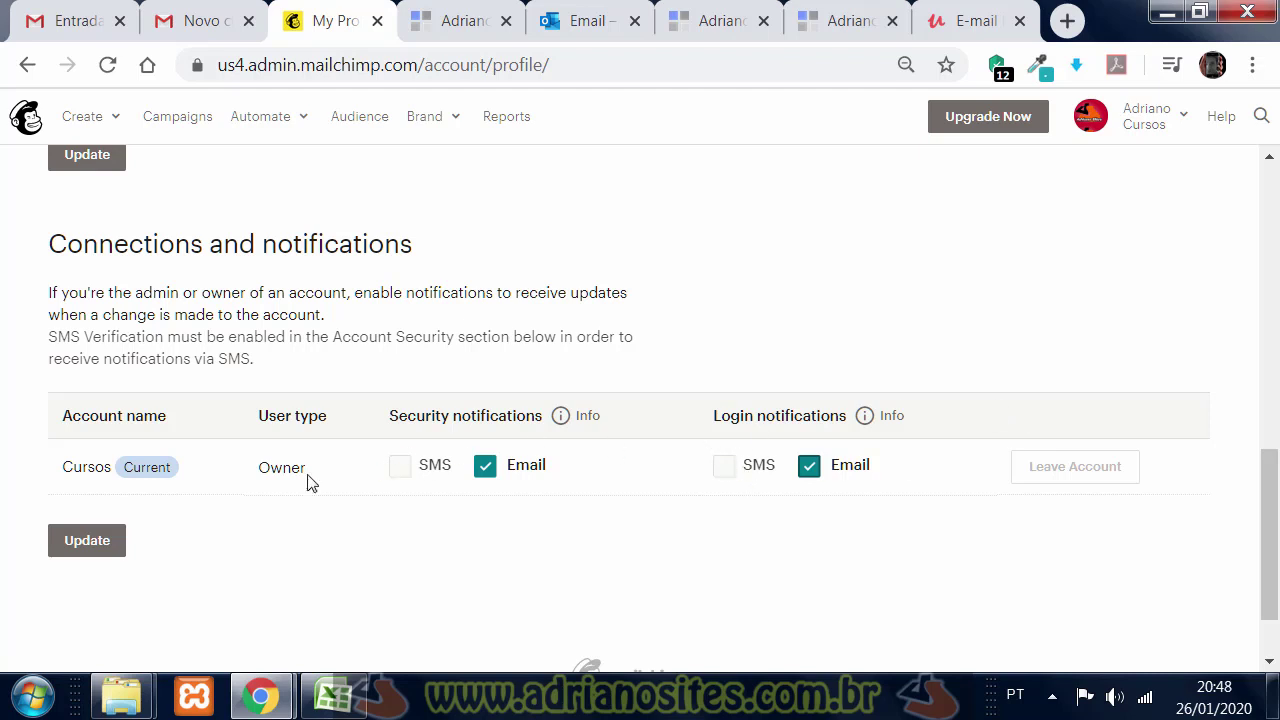
{"action": "left_click", "coordinate": [86, 544]}
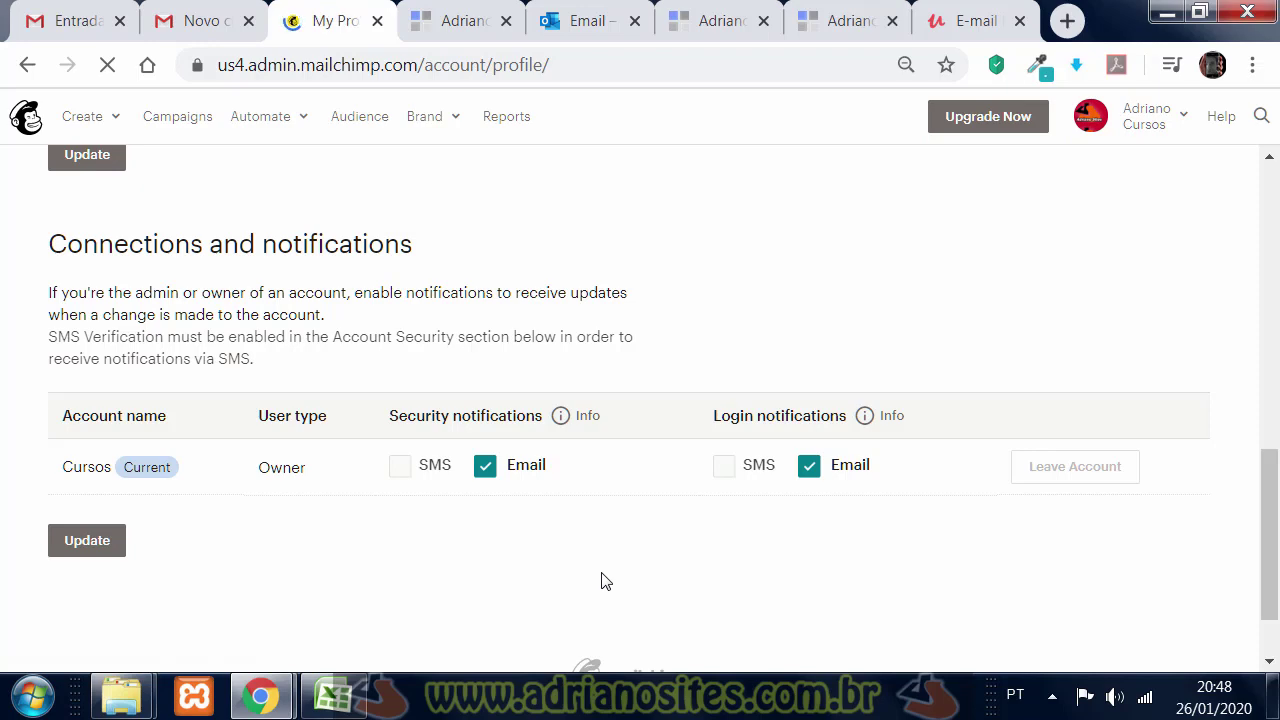
Step: Open the account's Security settings and examine the two-factor authentication and account verification options
{"action": "scroll", "coordinate": [664, 495], "scroll_direction": "down", "scroll_amount": 3}
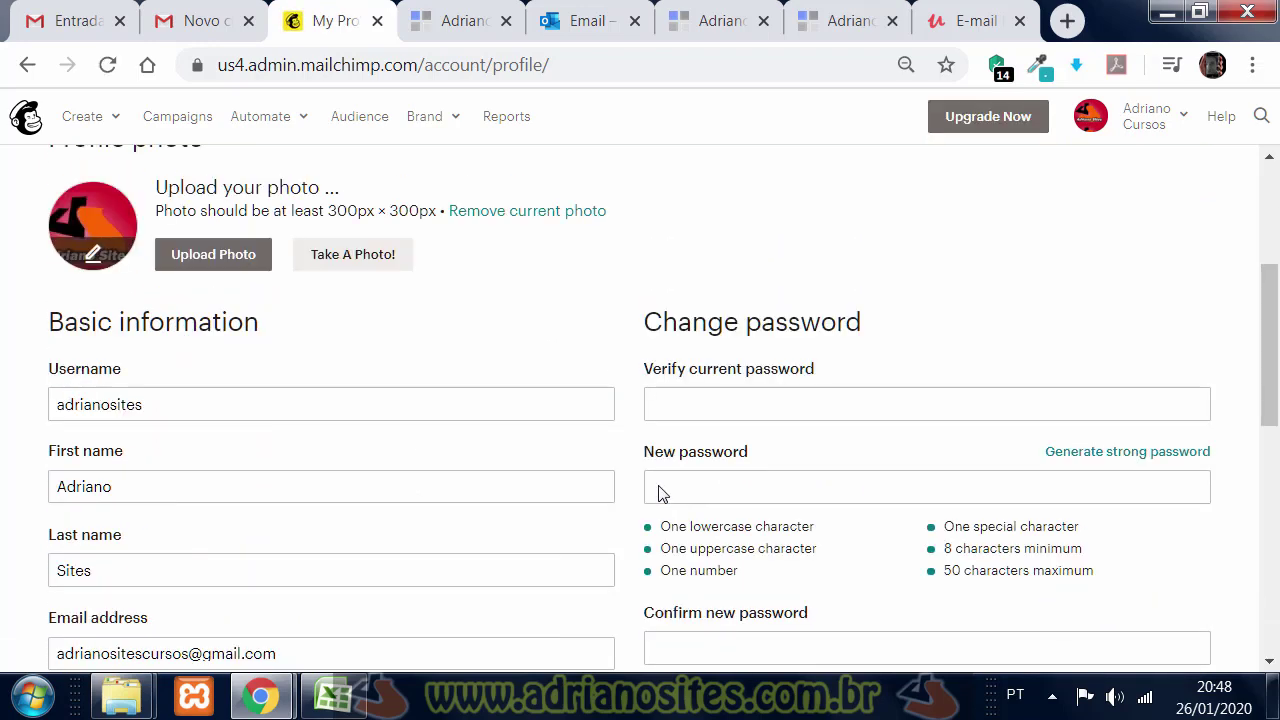
{"action": "scroll", "coordinate": [660, 486], "scroll_direction": "up", "scroll_amount": 2}
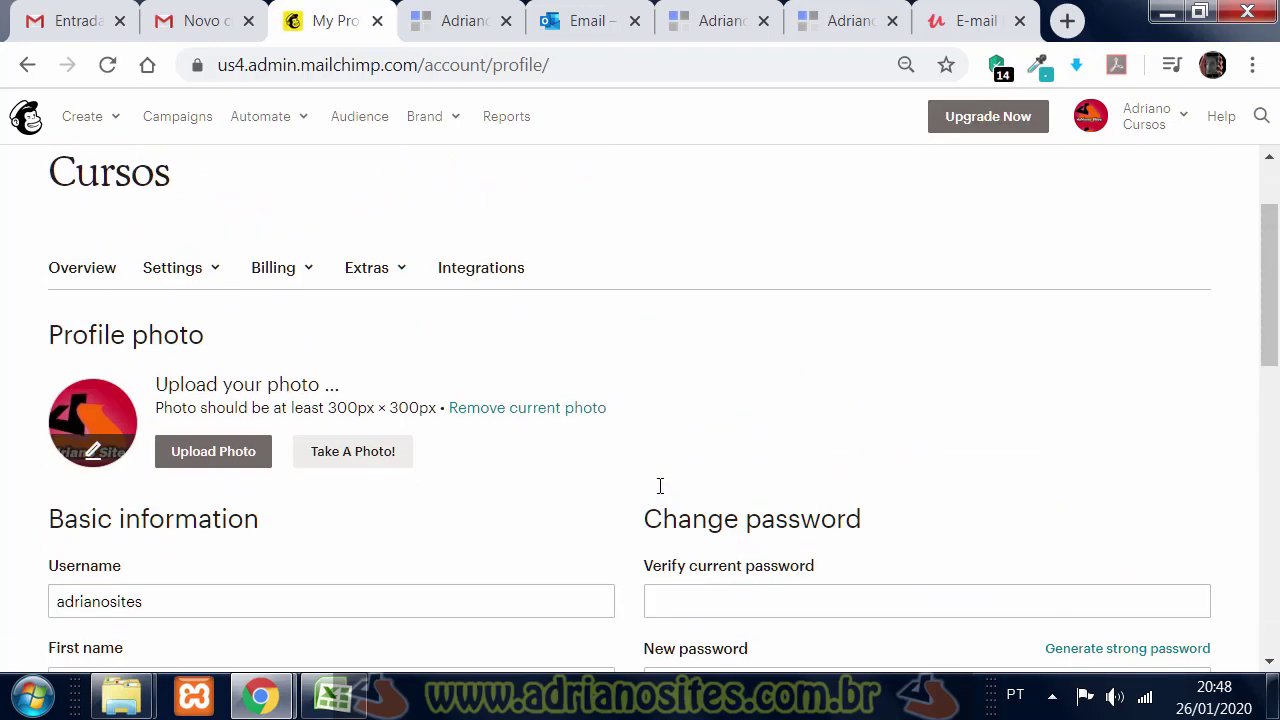
{"action": "left_click", "coordinate": [312, 270]}
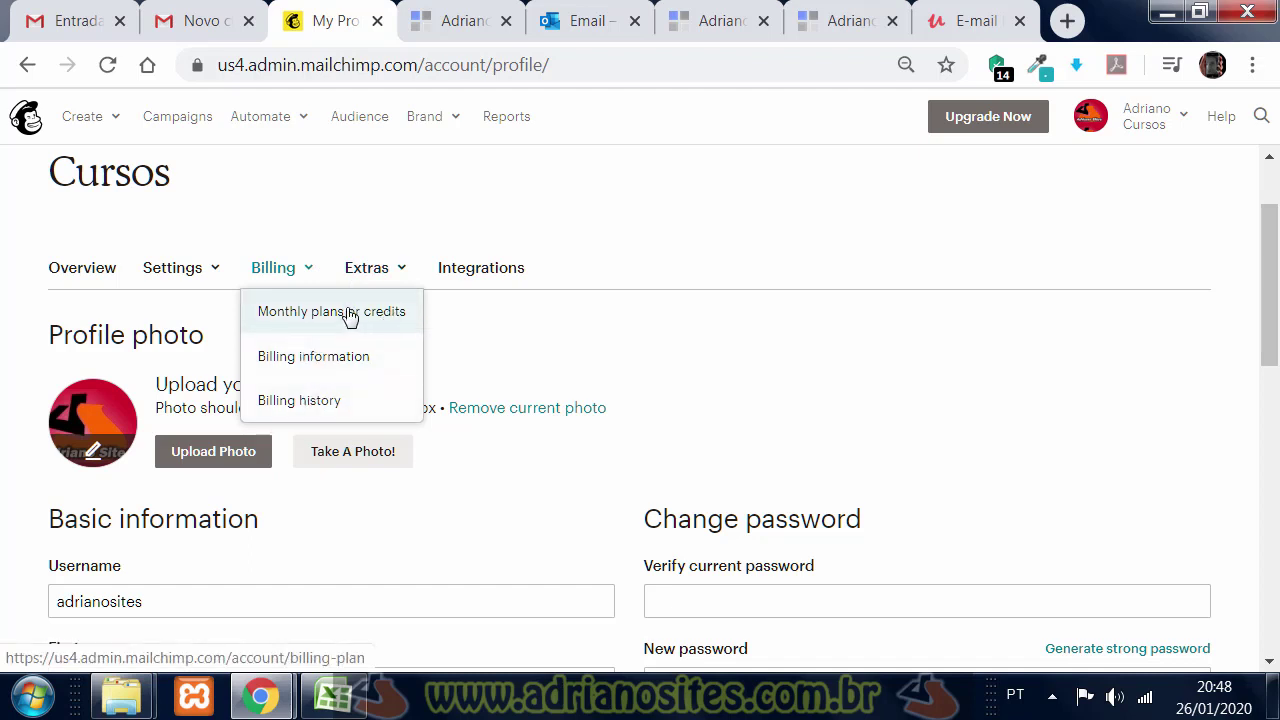
{"action": "left_click", "coordinate": [217, 274]}
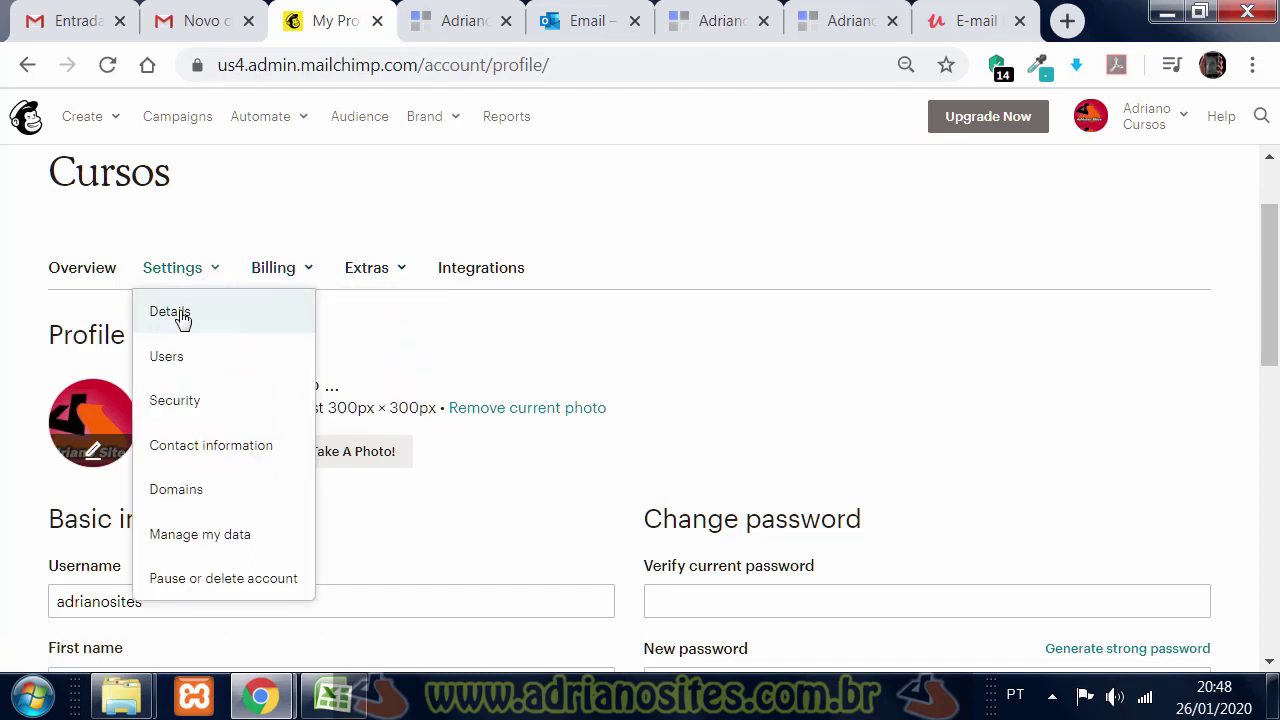
{"action": "left_click", "coordinate": [199, 408]}
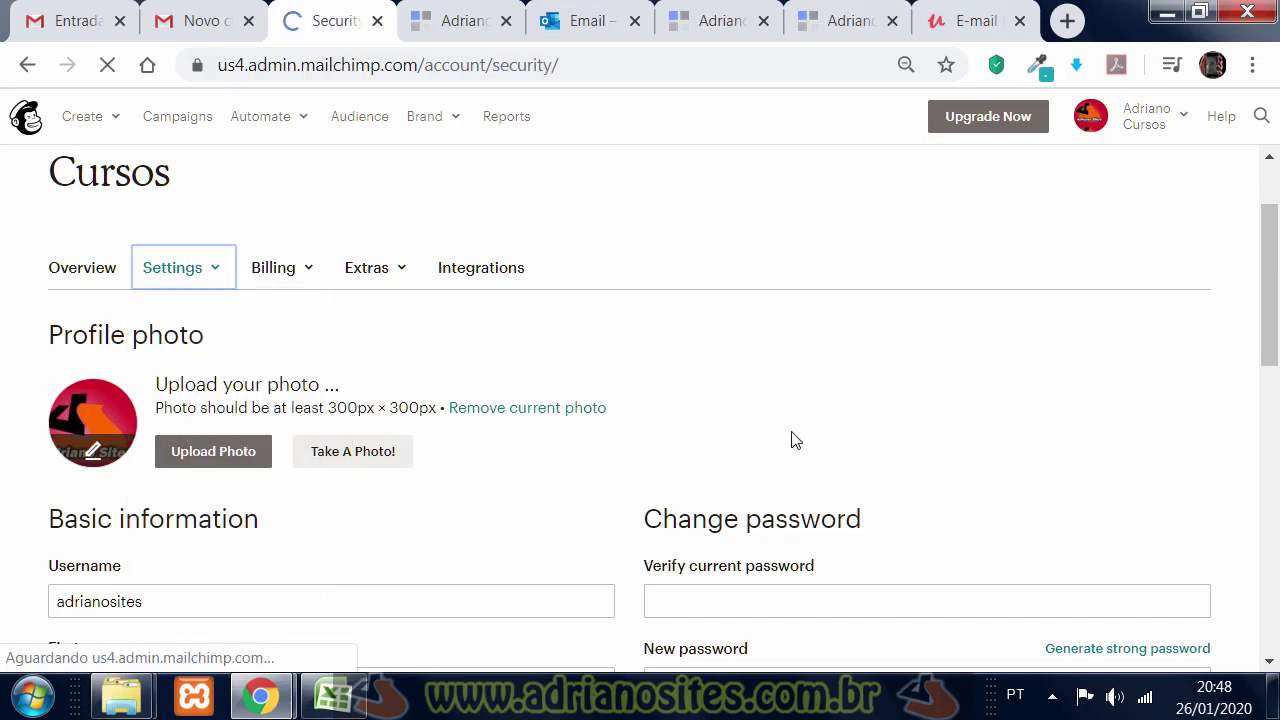
{"action": "scroll", "coordinate": [418, 332], "scroll_direction": "down", "scroll_amount": 4}
{"action": "scroll", "coordinate": [418, 332], "scroll_direction": "up", "scroll_amount": 1}
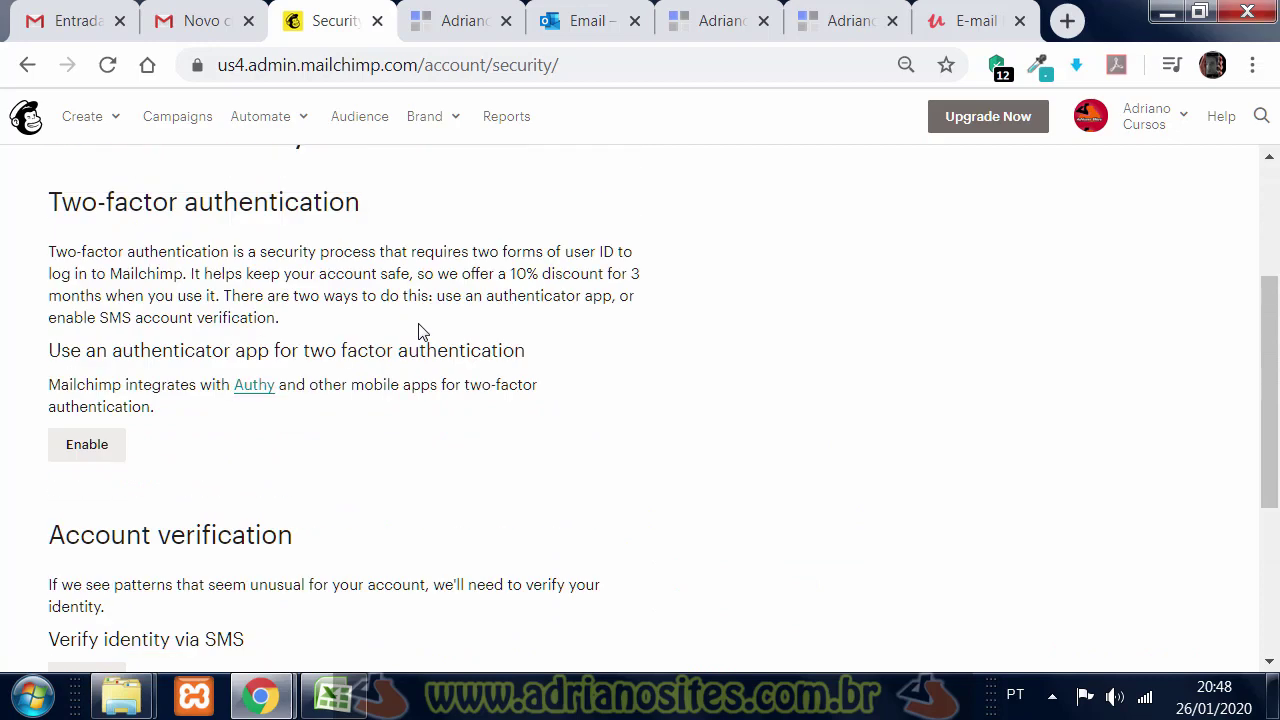
{"action": "scroll", "coordinate": [418, 332], "scroll_direction": "down", "scroll_amount": 3}
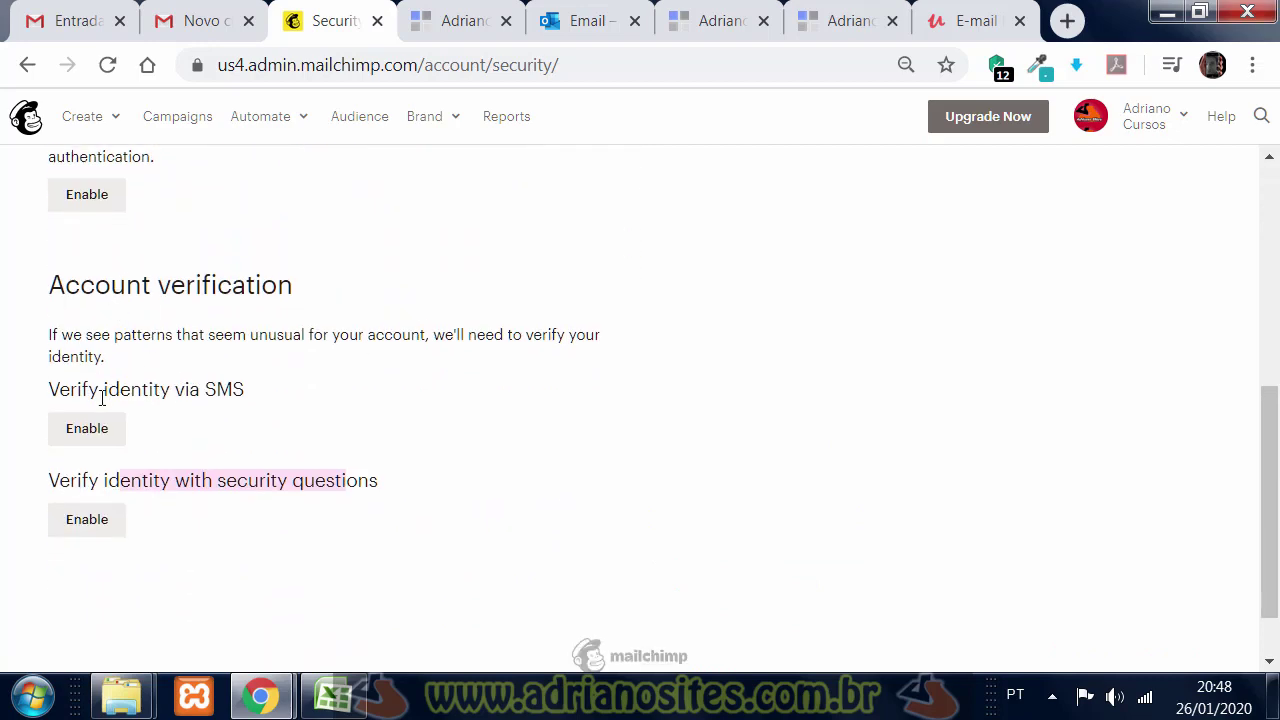
{"action": "left_click_drag", "start_coordinate": [70, 390], "coordinate": [254, 397]}
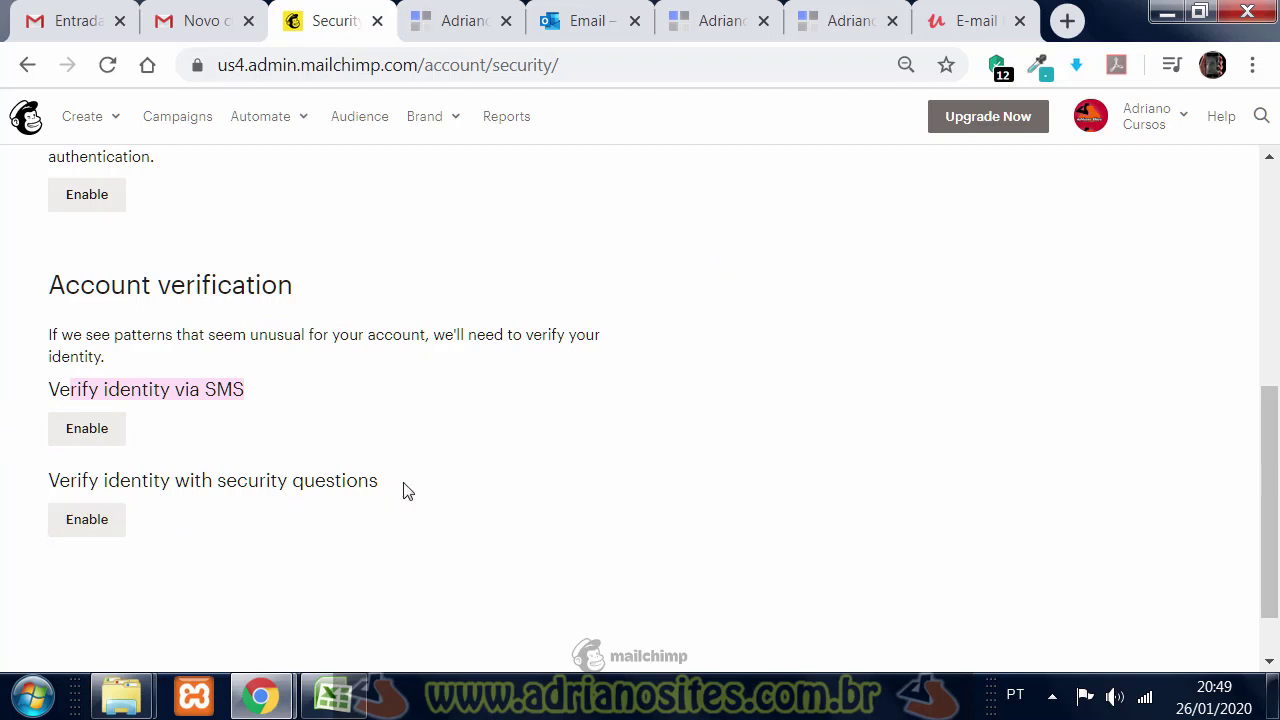
Step: Try to enable identity verification with security questions, choosing "City your father was born in?" as security question 1
{"action": "left_click", "coordinate": [80, 521]}
{"action": "scroll", "coordinate": [300, 478], "scroll_direction": "down", "scroll_amount": 1}
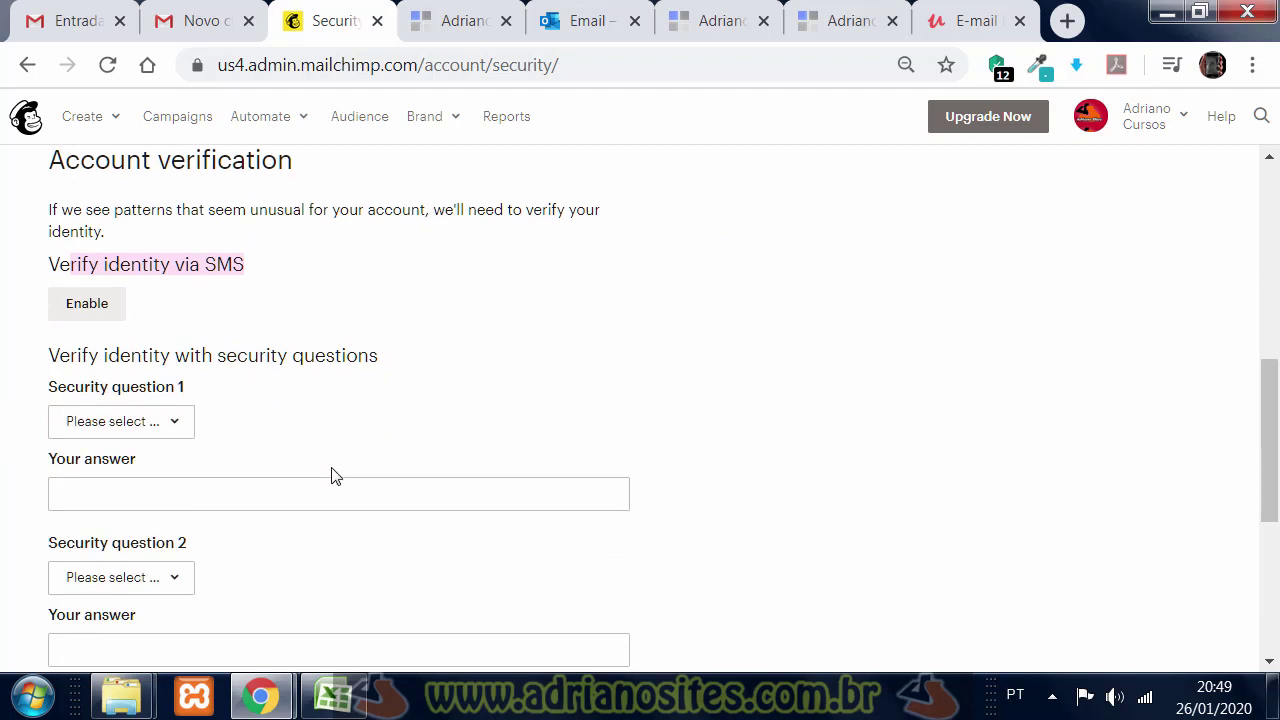
{"action": "left_click", "coordinate": [167, 434]}
{"action": "scroll", "coordinate": [357, 317], "scroll_direction": "up", "scroll_amount": 1}
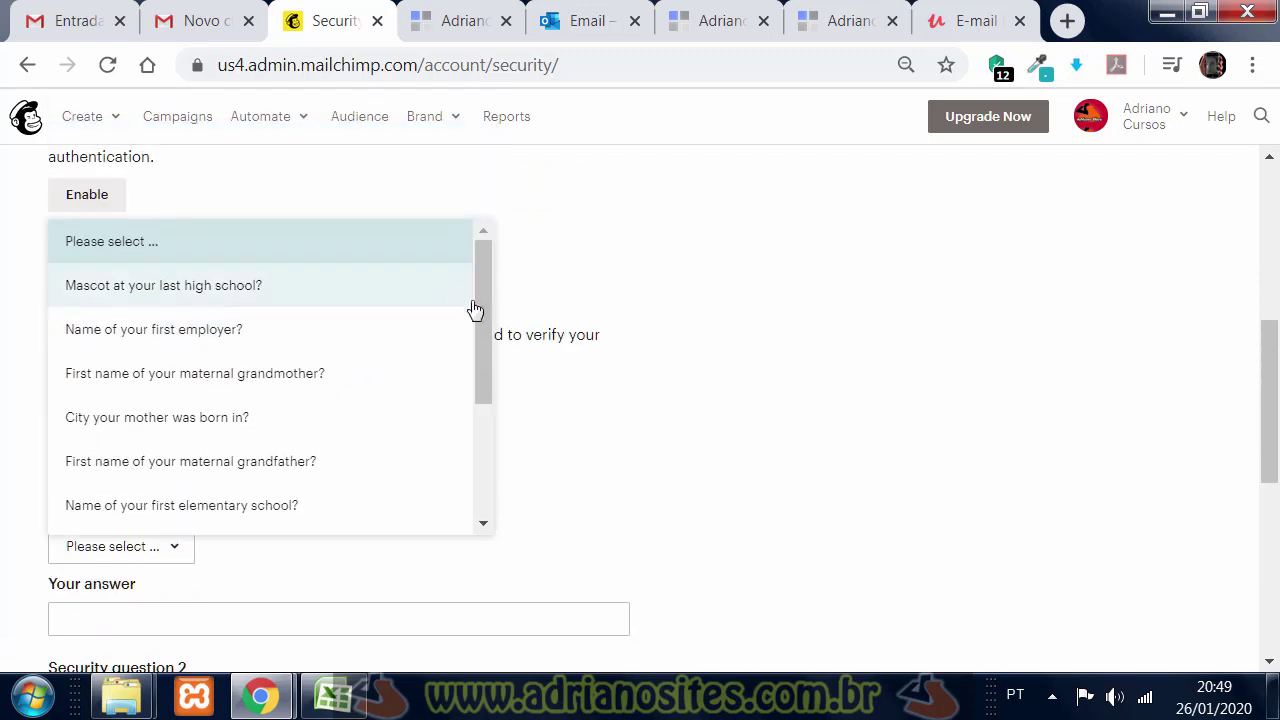
{"action": "left_click_drag", "start_coordinate": [474, 311], "coordinate": [491, 408]}
{"action": "left_click", "coordinate": [189, 363]}
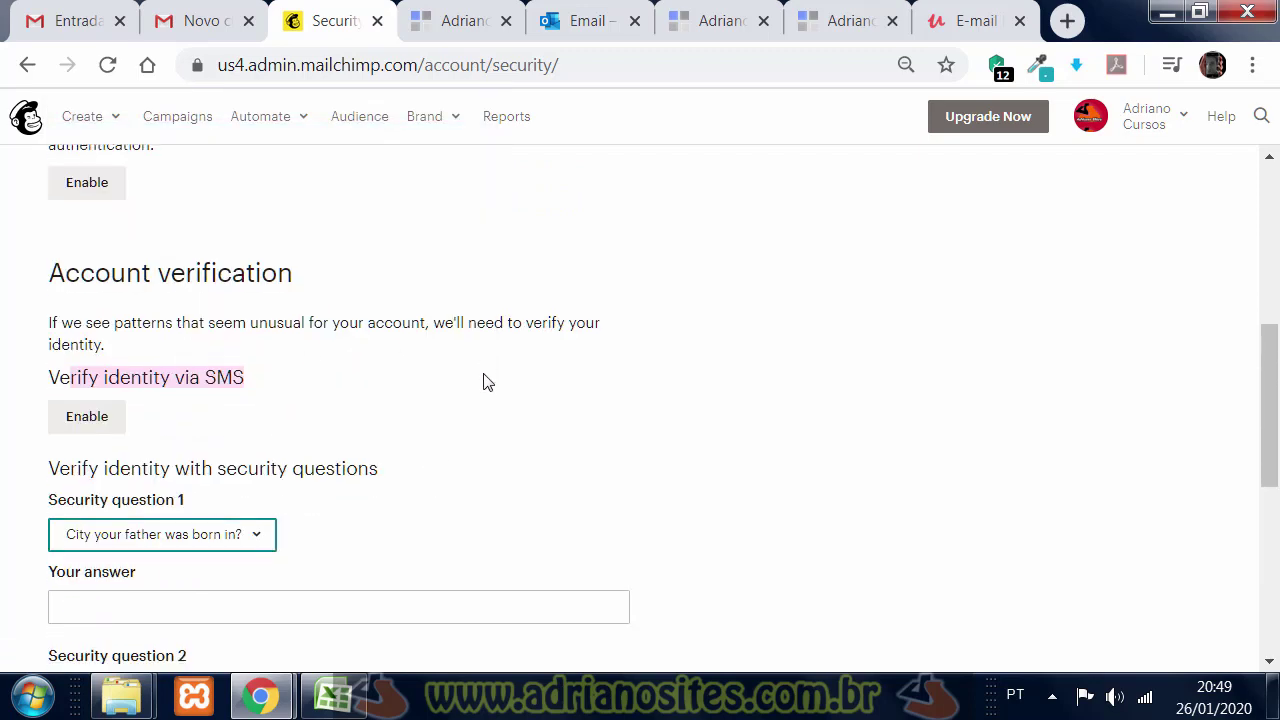
{"action": "scroll", "coordinate": [133, 417], "scroll_direction": "down", "scroll_amount": 2}
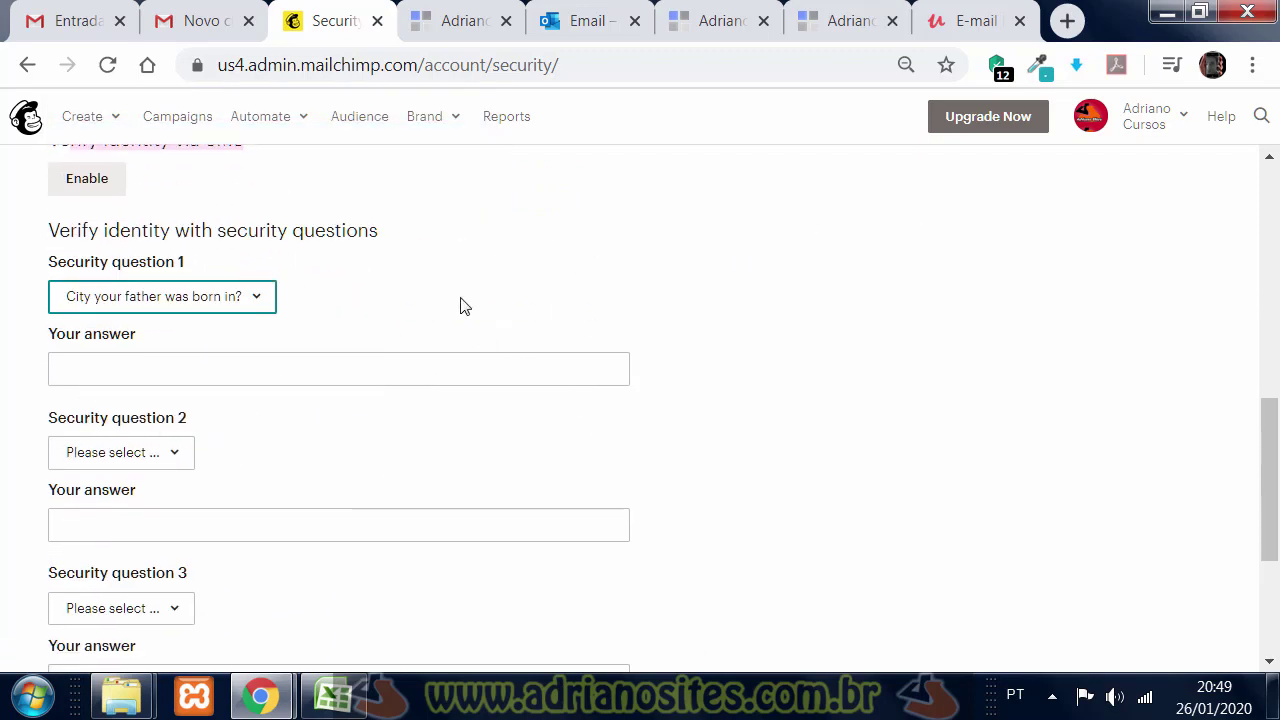
{"action": "scroll", "coordinate": [445, 335], "scroll_direction": "down", "scroll_amount": 3}
{"action": "left_click", "coordinate": [178, 445]}
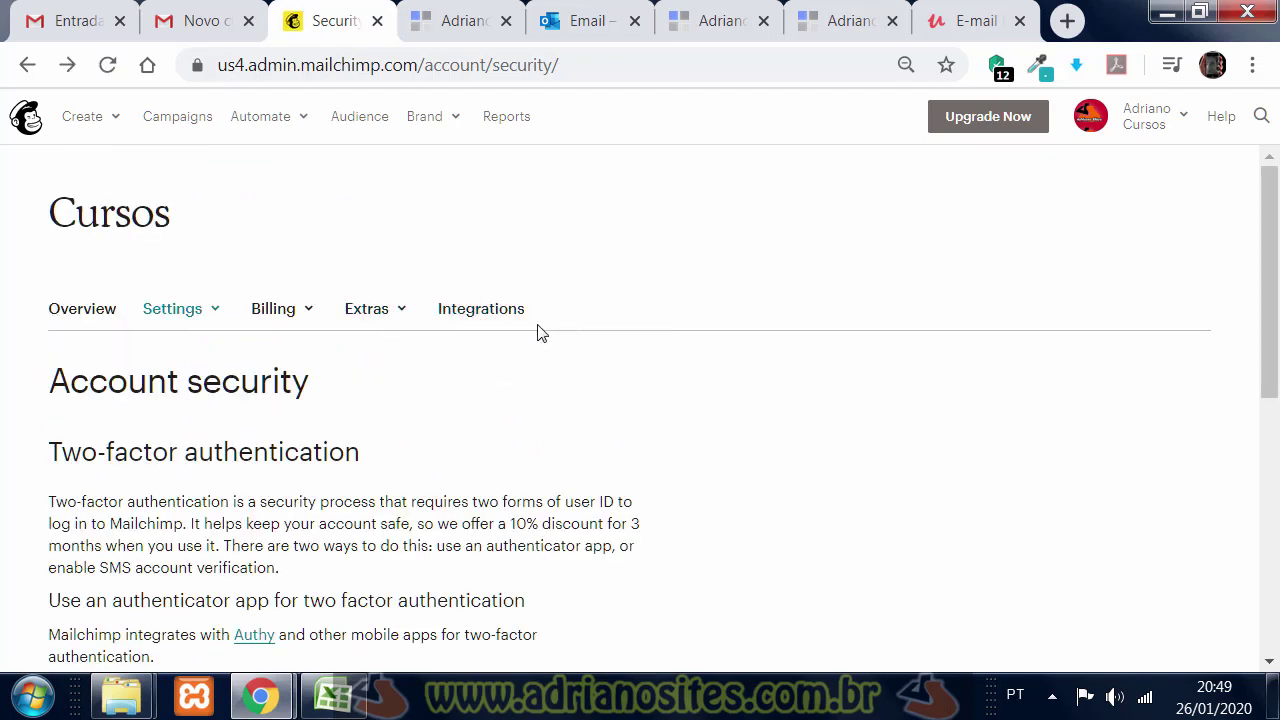
Step: Open the account's Integrations page and expand the Google: Analytics, Contacts and Docs integration
{"action": "left_click", "coordinate": [465, 312]}
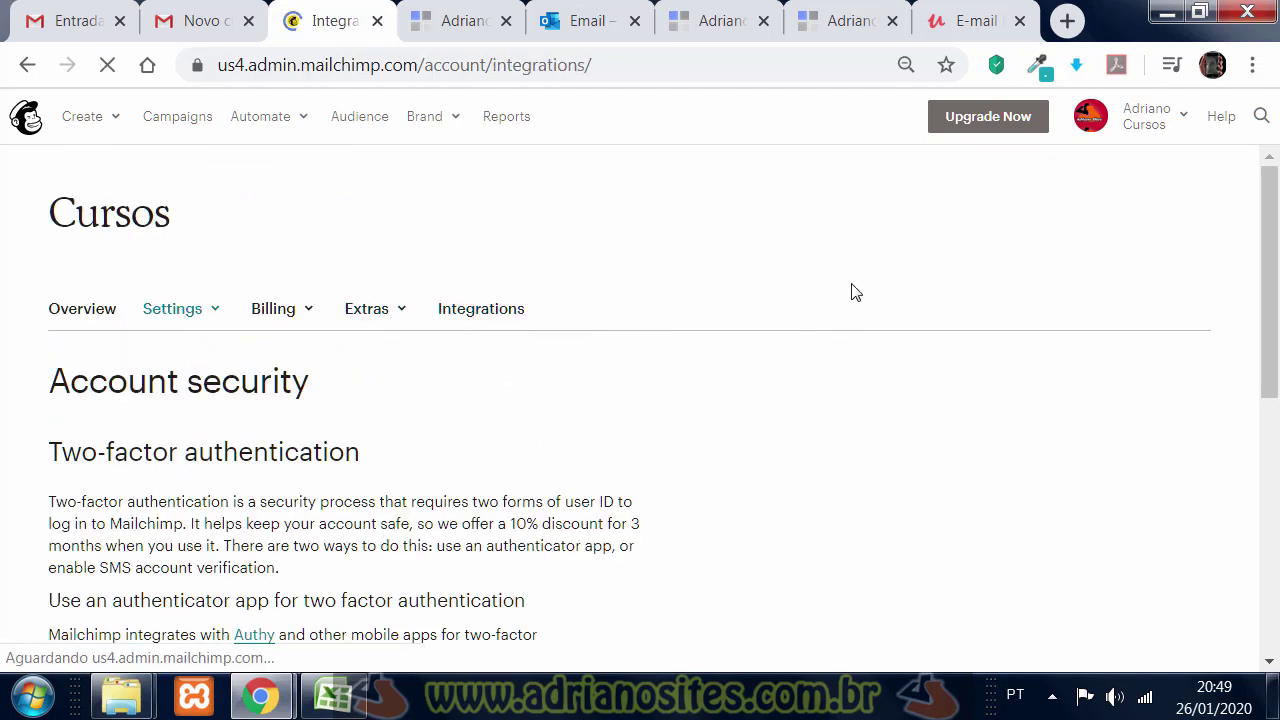
{"action": "scroll", "coordinate": [880, 390], "scroll_direction": "down", "scroll_amount": 3}
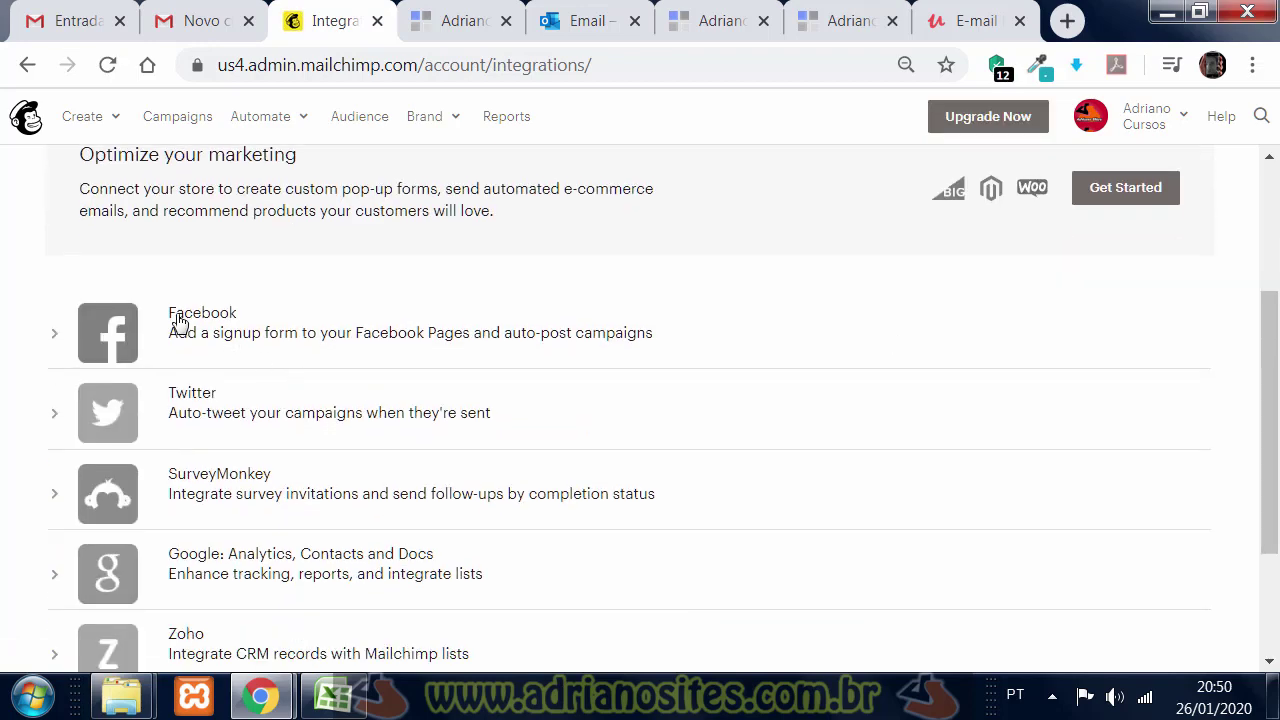
{"action": "scroll", "coordinate": [270, 392], "scroll_direction": "down", "scroll_amount": 2}
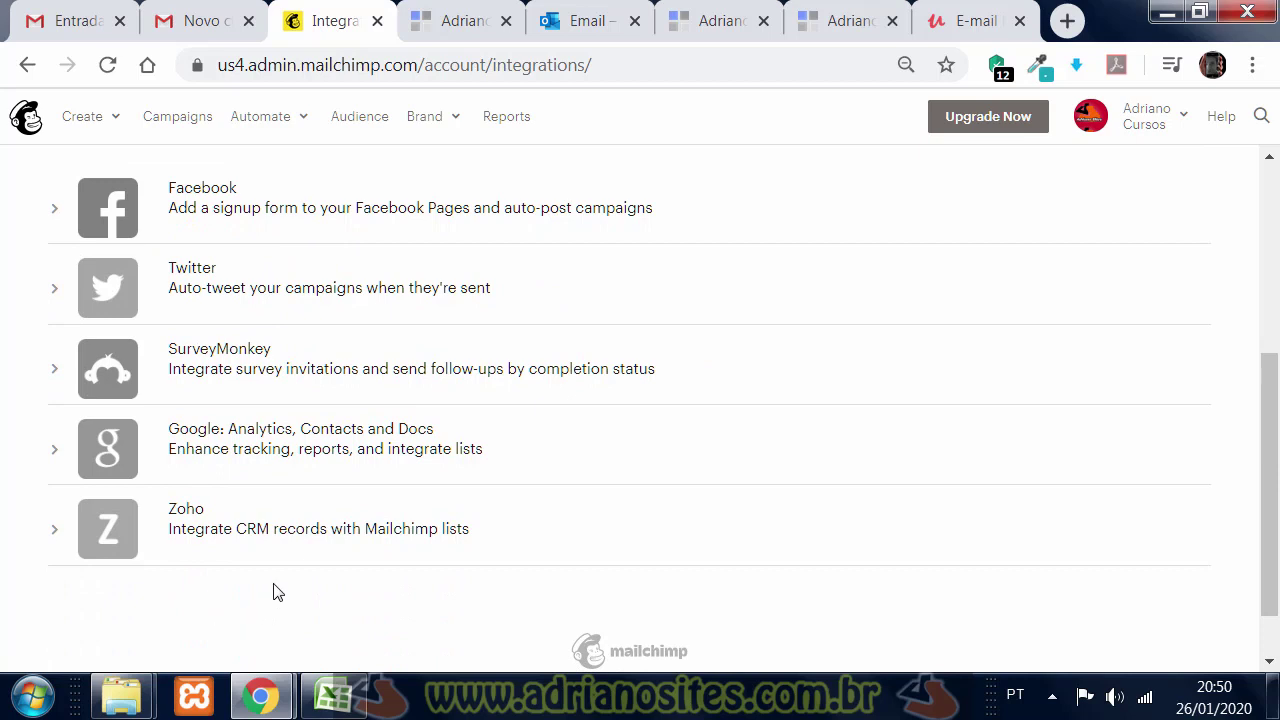
{"action": "left_click", "coordinate": [235, 441]}
{"action": "scroll", "coordinate": [900, 436], "scroll_direction": "down", "scroll_amount": 2}
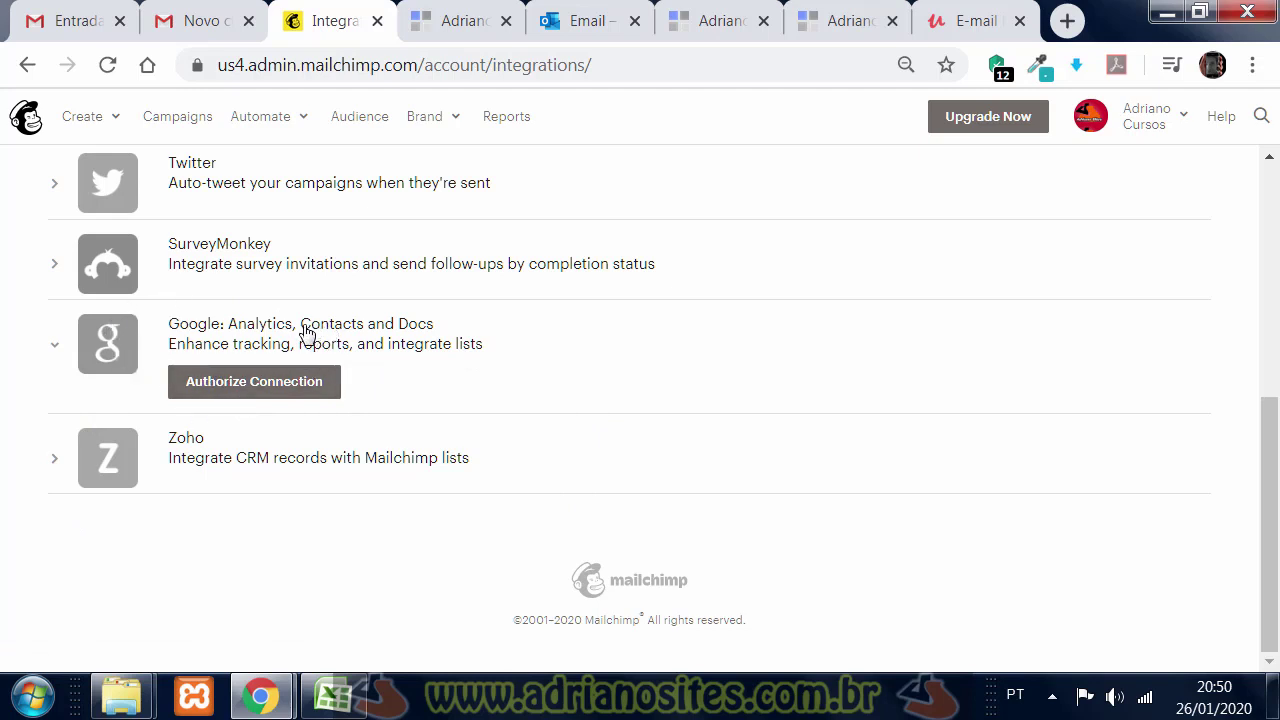
{"action": "left_click_drag", "start_coordinate": [302, 330], "coordinate": [437, 328]}
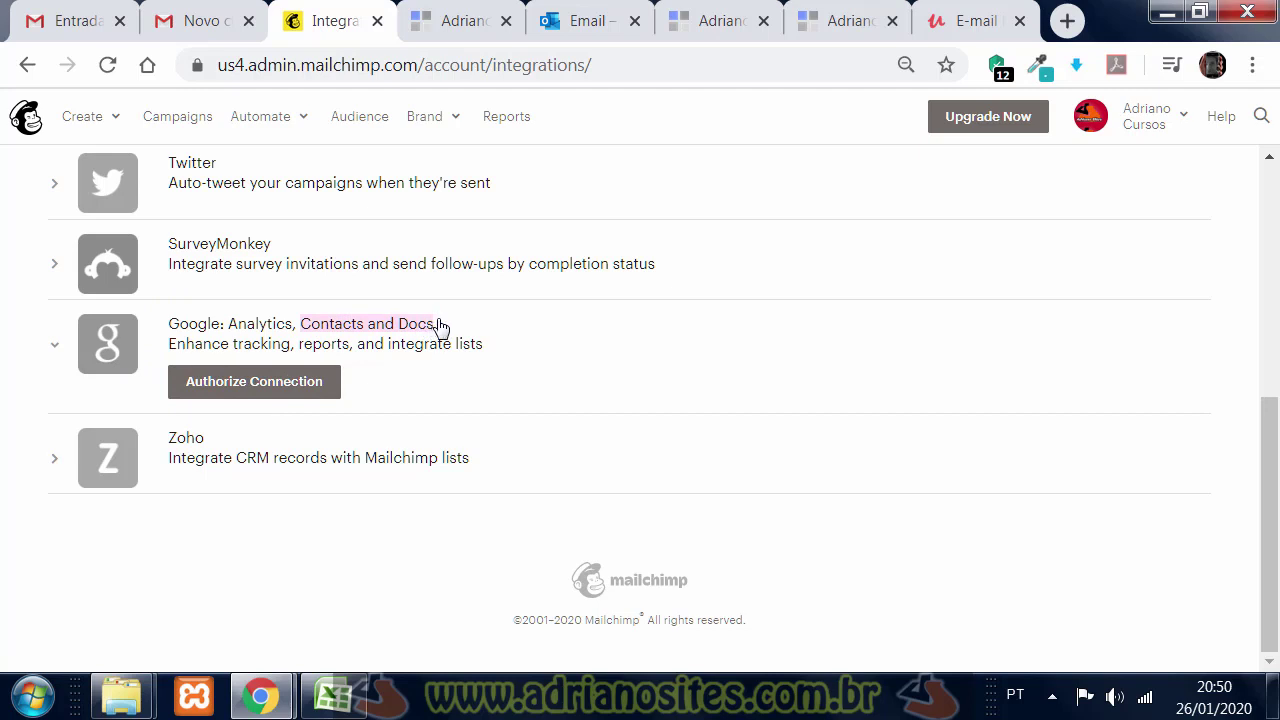
{"action": "left_click_drag", "start_coordinate": [440, 328], "coordinate": [440, 328]}
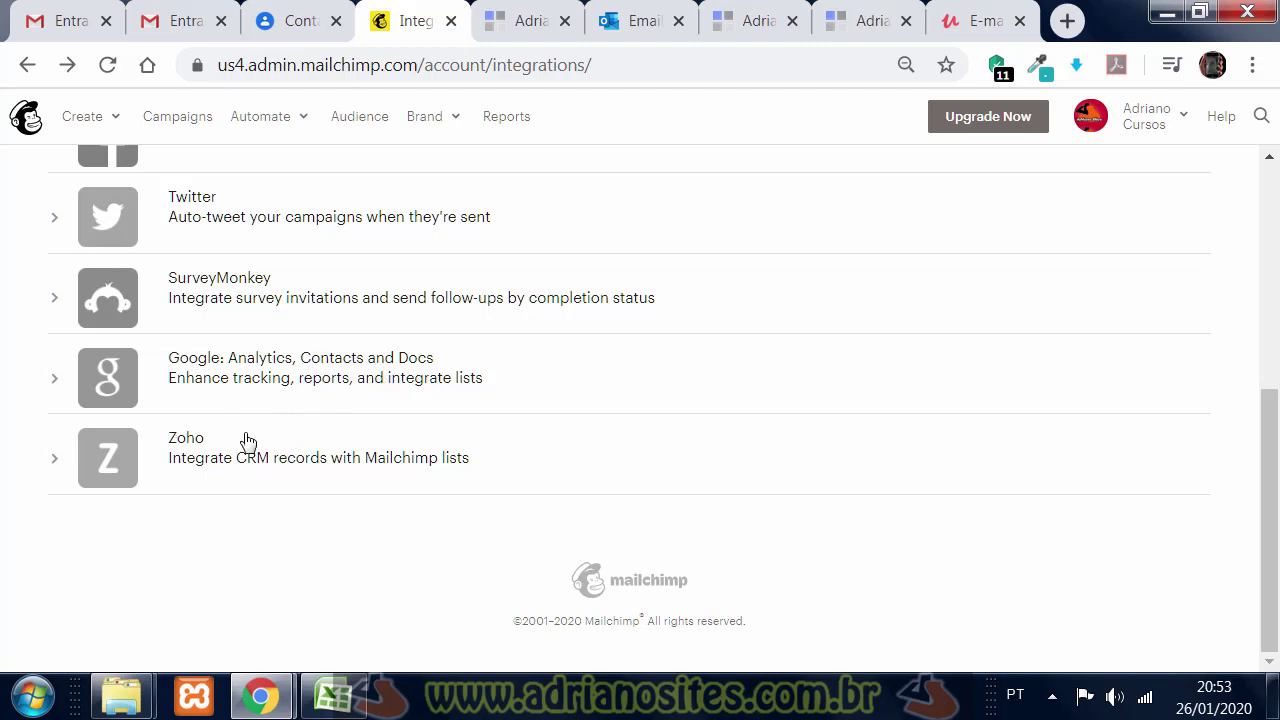
{"action": "left_click", "coordinate": [181, 377]}
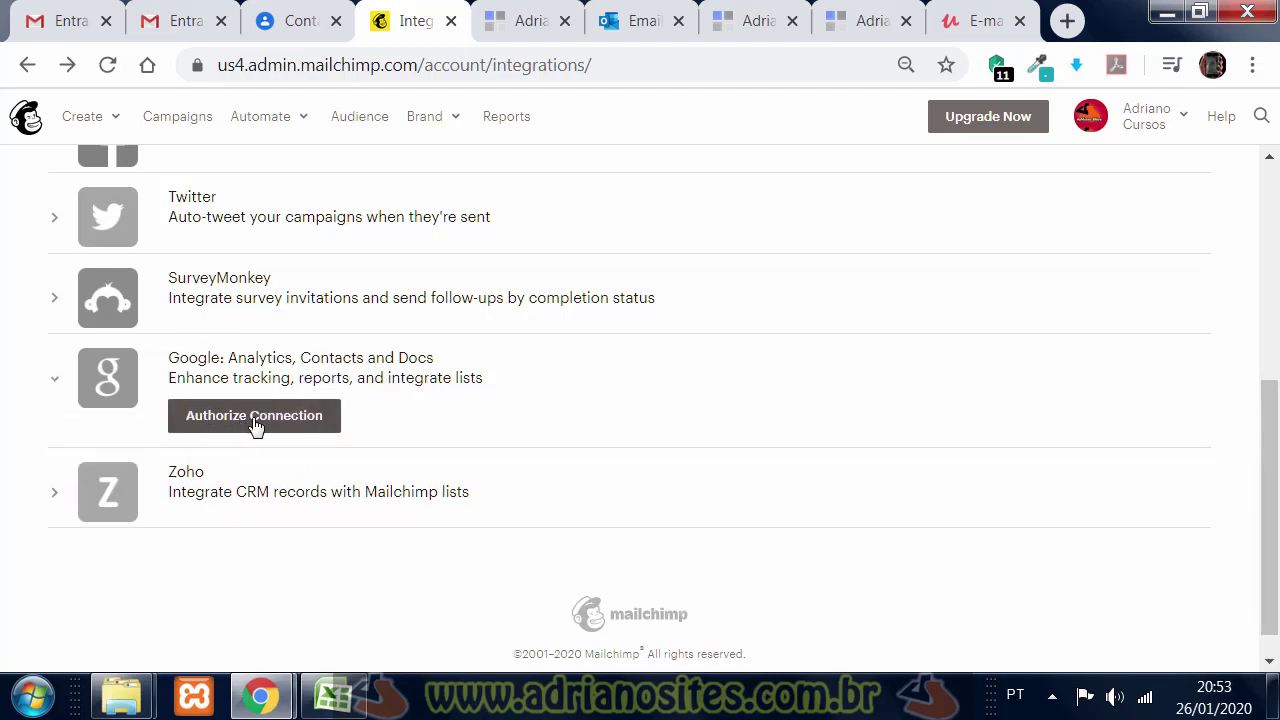
Step: Authorize the Google: Analytics, Contacts and Docs connection, choosing the third listed Google account and allowing Mailchimp the requested access
{"action": "scroll", "coordinate": [450, 500], "scroll_direction": "up", "scroll_amount": 3}
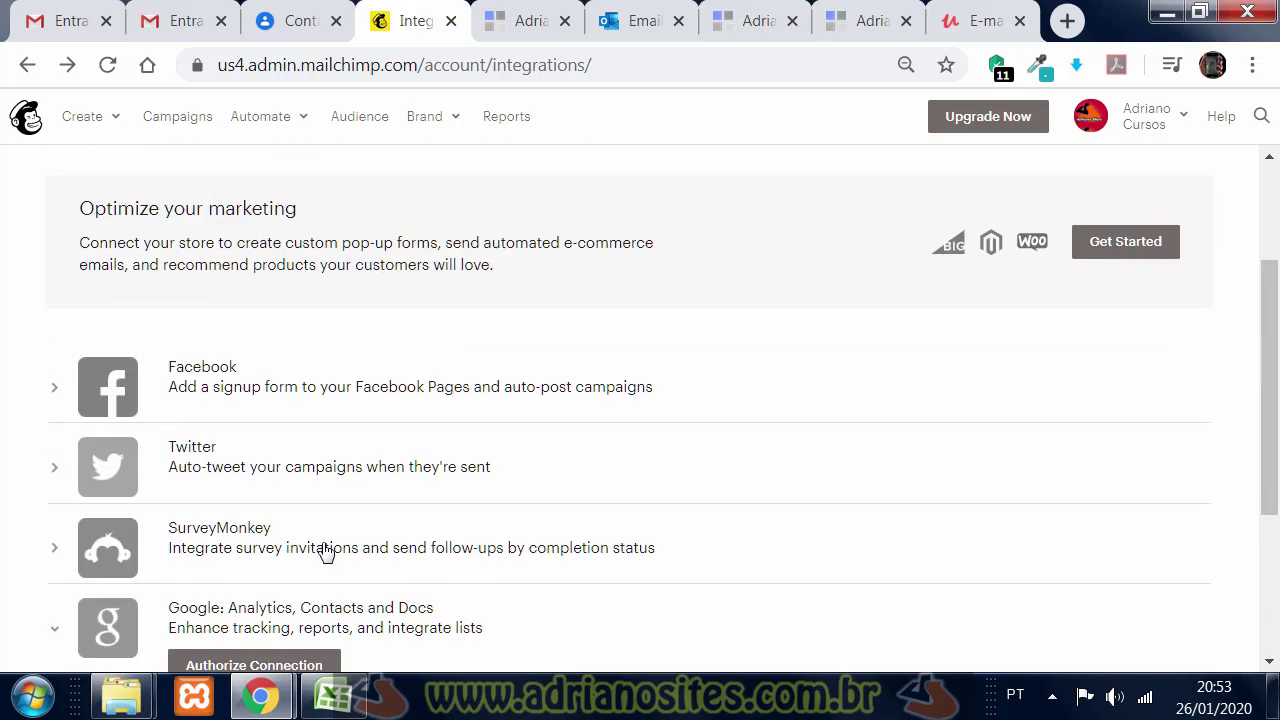
{"action": "scroll", "coordinate": [323, 551], "scroll_direction": "down", "scroll_amount": 1}
{"action": "left_click", "coordinate": [263, 541]}
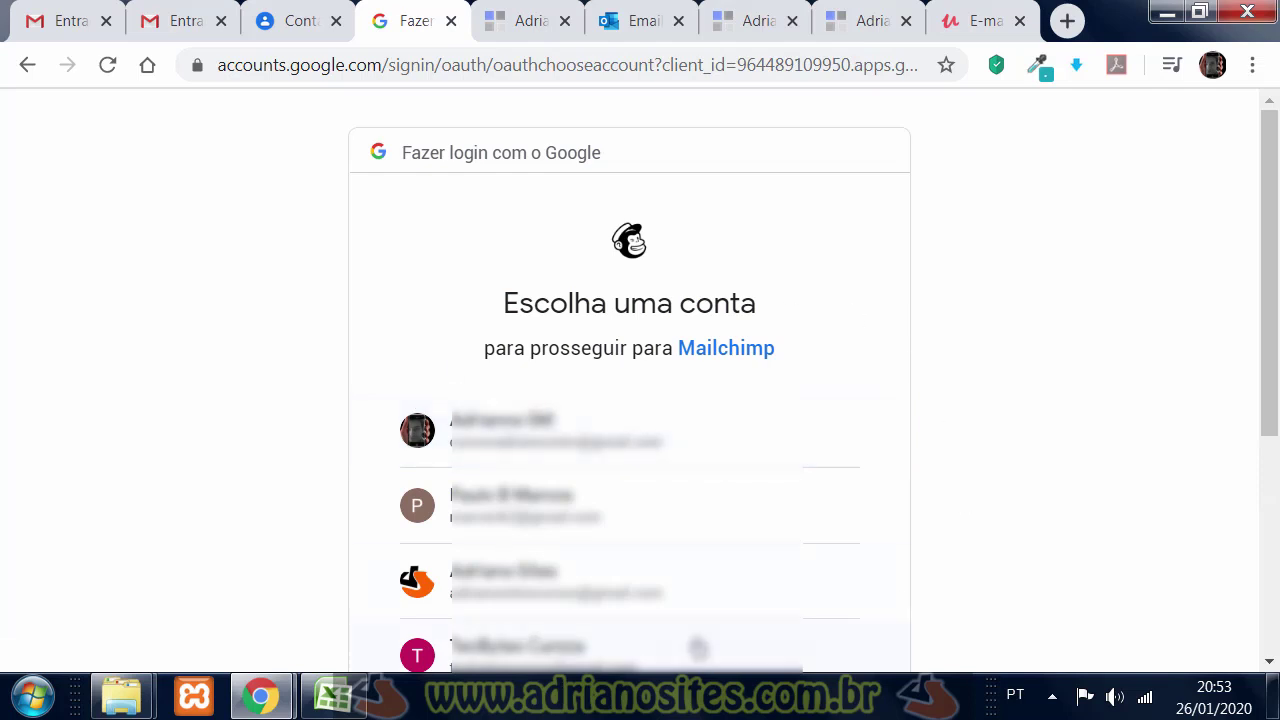
{"action": "left_click", "coordinate": [517, 597]}
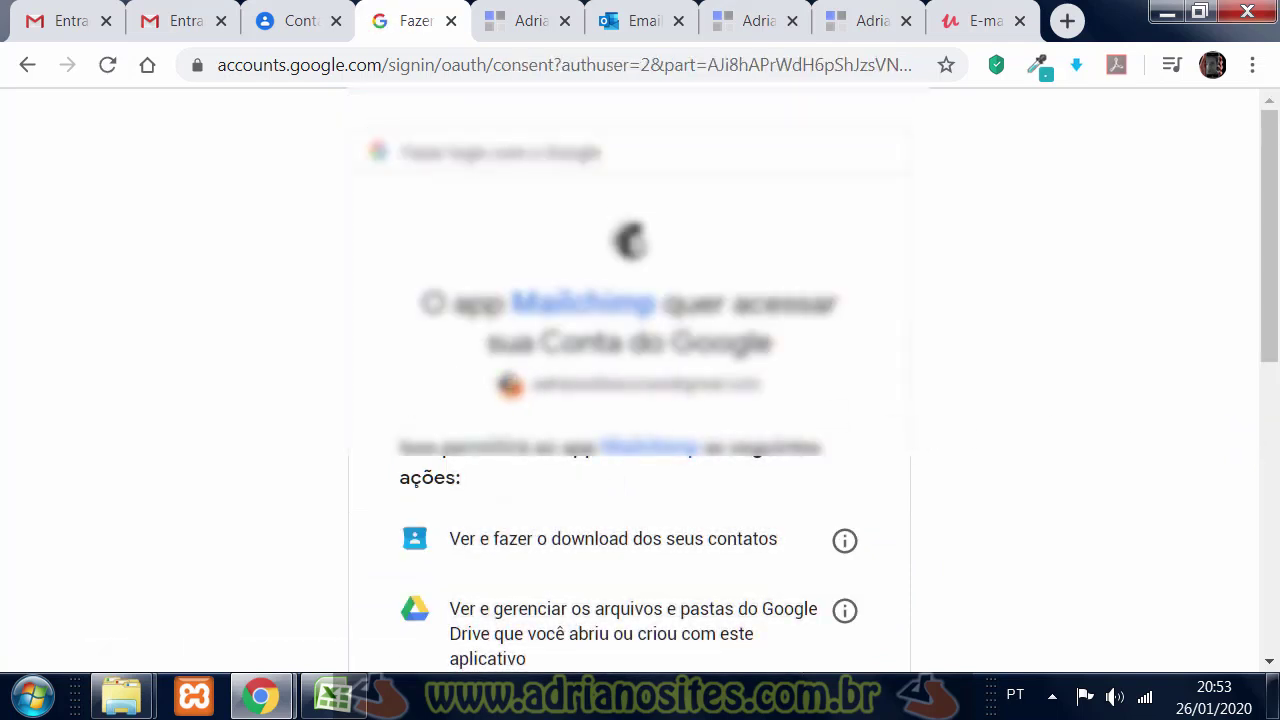
{"action": "scroll", "coordinate": [776, 450], "scroll_direction": "down", "scroll_amount": 1}
{"action": "scroll", "coordinate": [776, 450], "scroll_direction": "down", "scroll_amount": 7}
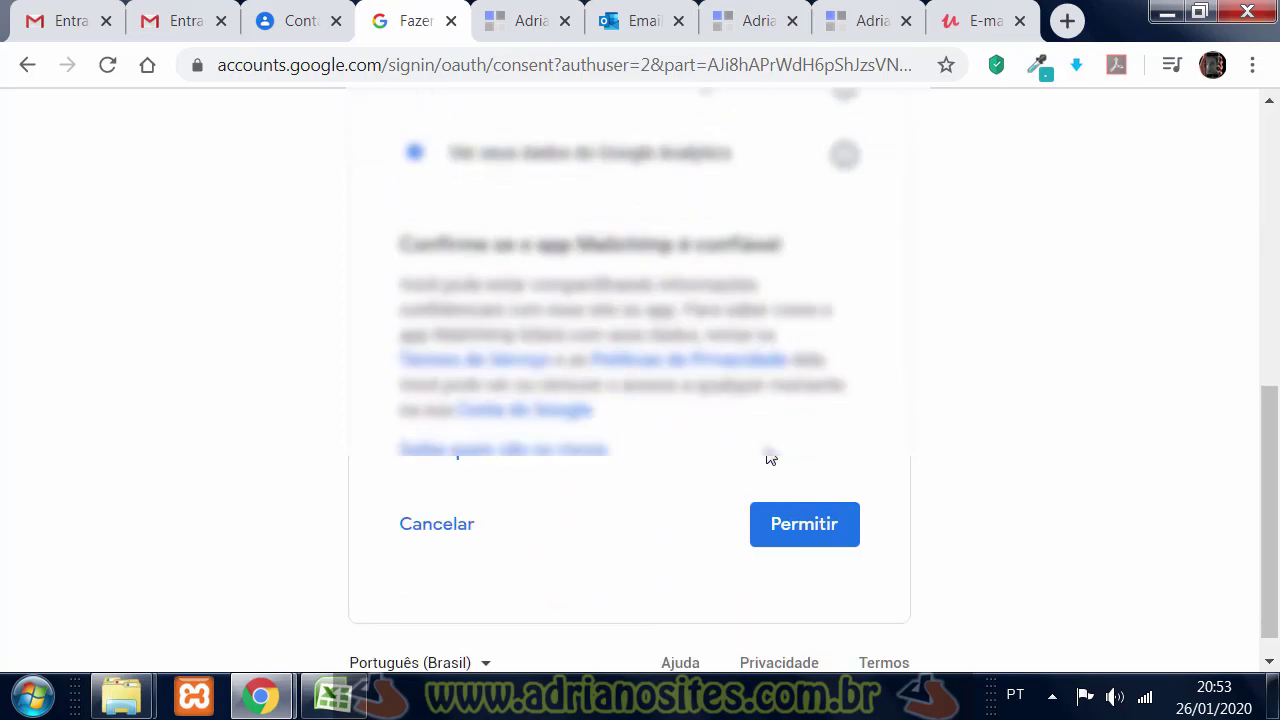
{"action": "left_click", "coordinate": [790, 496]}
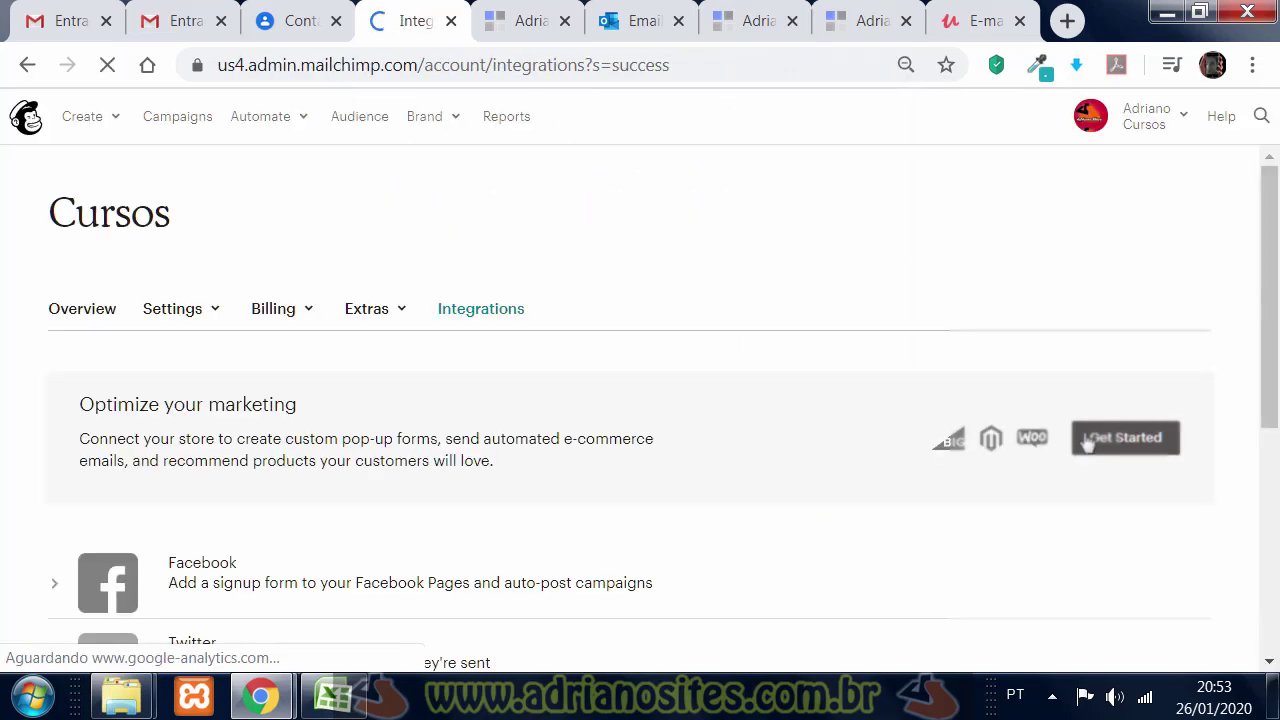
Step: Expand the Google integration, test its connection and examine the results for Analytics, Contacts and Docs
{"action": "scroll", "coordinate": [862, 408], "scroll_direction": "down", "scroll_amount": 3}
{"action": "scroll", "coordinate": [862, 408], "scroll_direction": "down", "scroll_amount": 2}
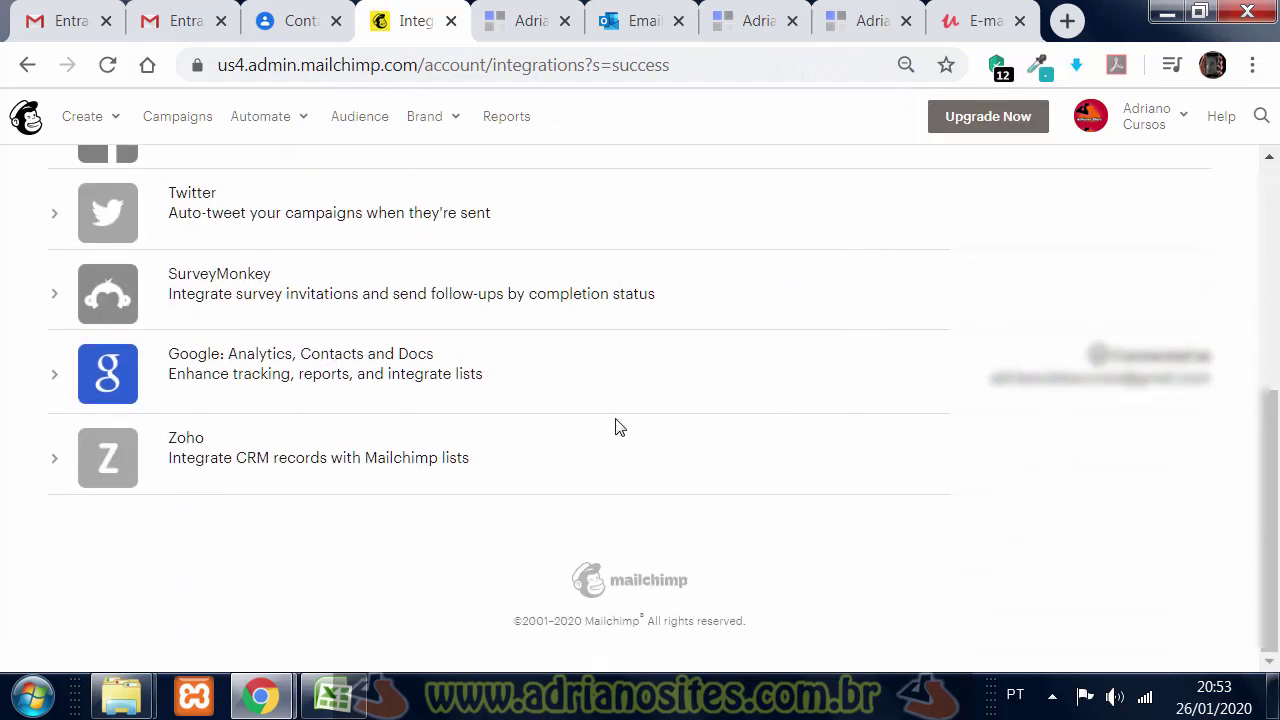
{"action": "left_click", "coordinate": [55, 381]}
{"action": "scroll", "coordinate": [545, 386], "scroll_direction": "down", "scroll_amount": 2}
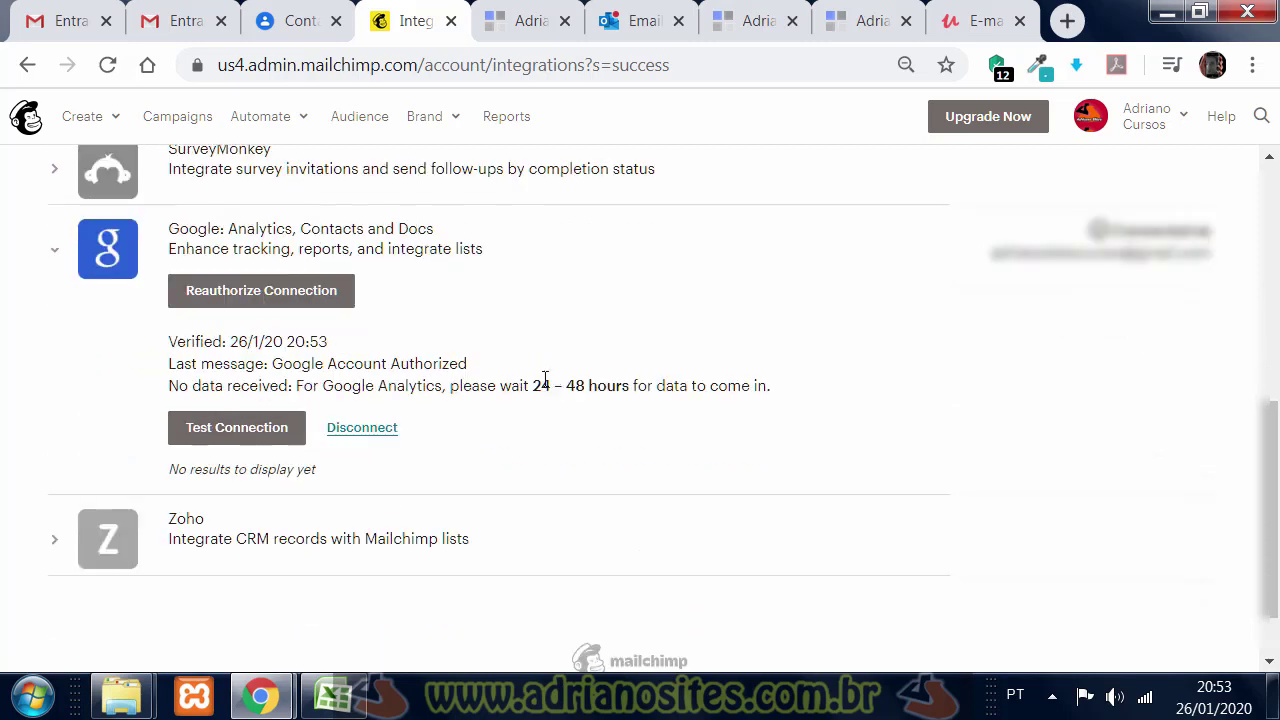
{"action": "left_click", "coordinate": [200, 440]}
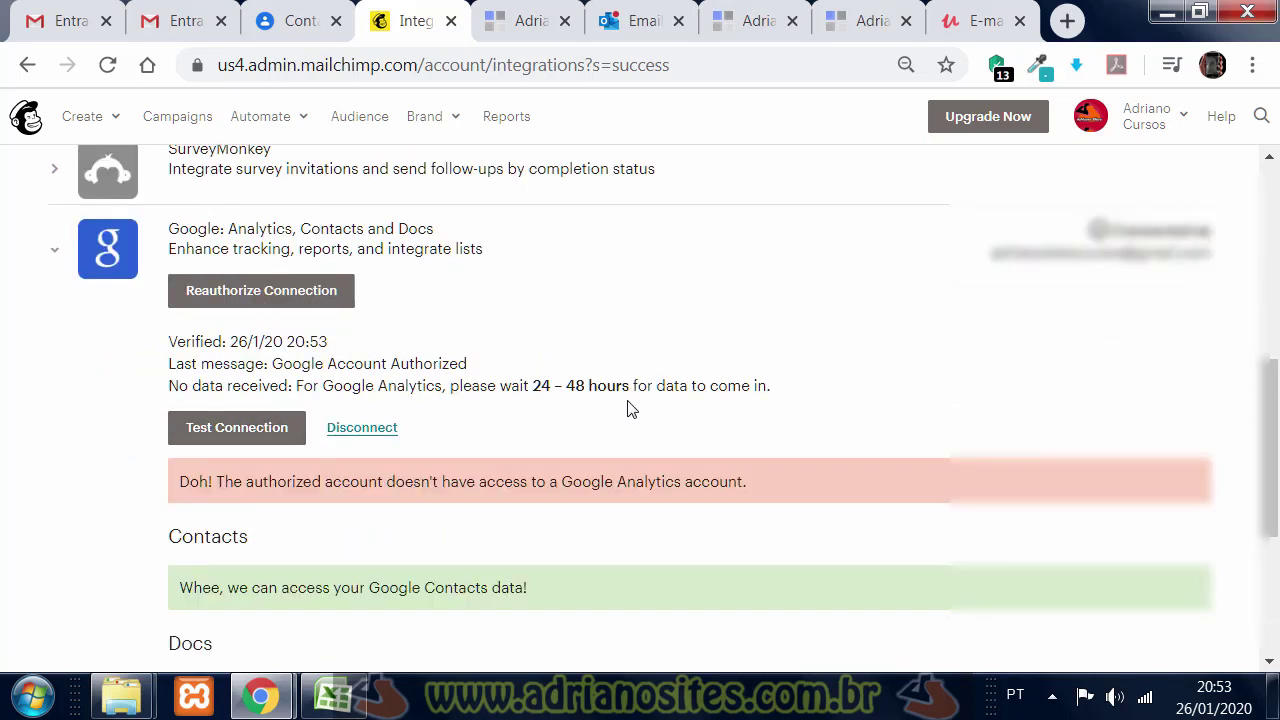
{"action": "left_click_drag", "start_coordinate": [214, 482], "coordinate": [774, 489]}
{"action": "scroll", "coordinate": [761, 438], "scroll_direction": "down", "scroll_amount": 3}
{"action": "scroll", "coordinate": [729, 409], "scroll_direction": "up", "scroll_amount": 1}
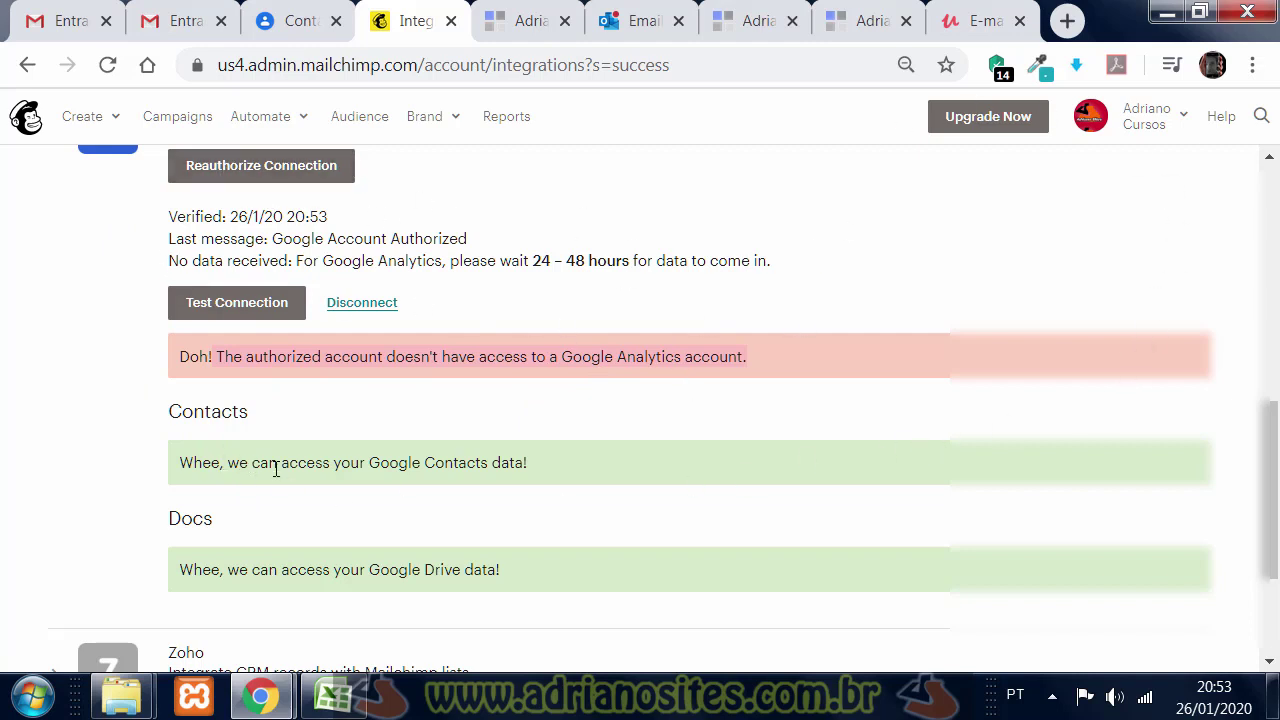
{"action": "scroll", "coordinate": [445, 440], "scroll_direction": "down", "scroll_amount": 2}
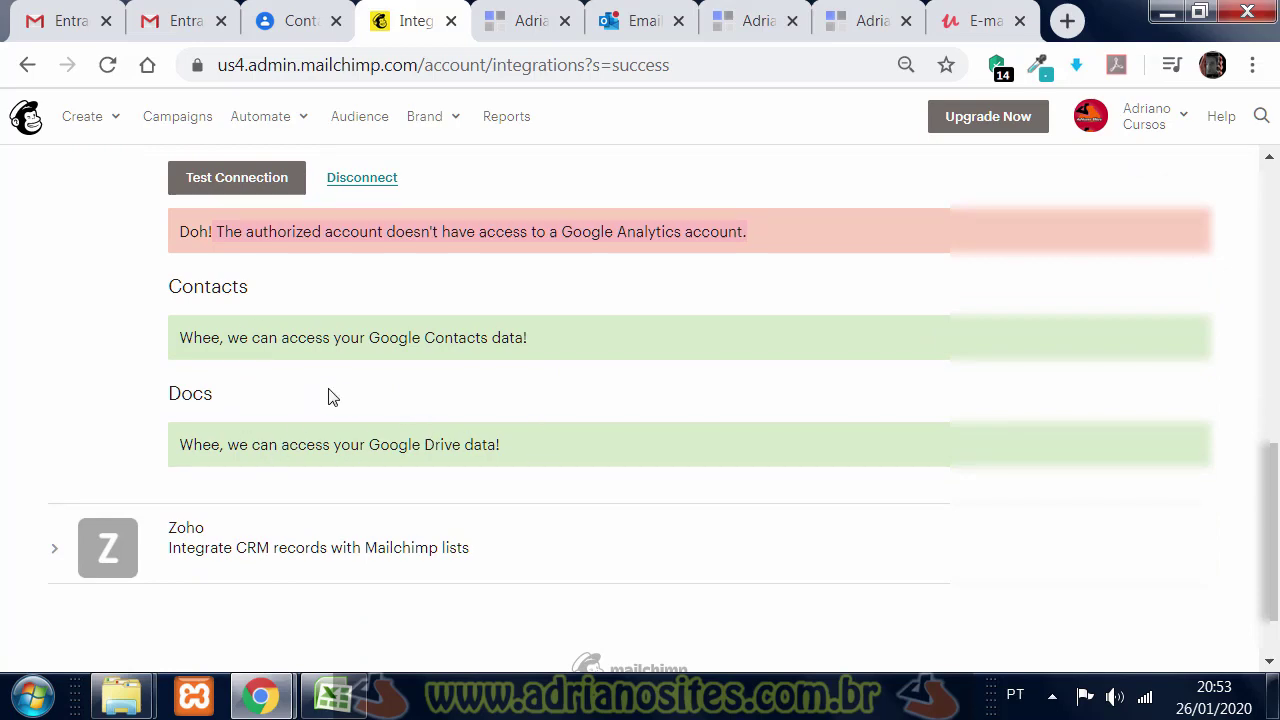
Step: Open the Audience dashboard and look over the overview of the Clientes Cursos audience
{"action": "scroll", "coordinate": [531, 393], "scroll_direction": "up", "scroll_amount": 8}
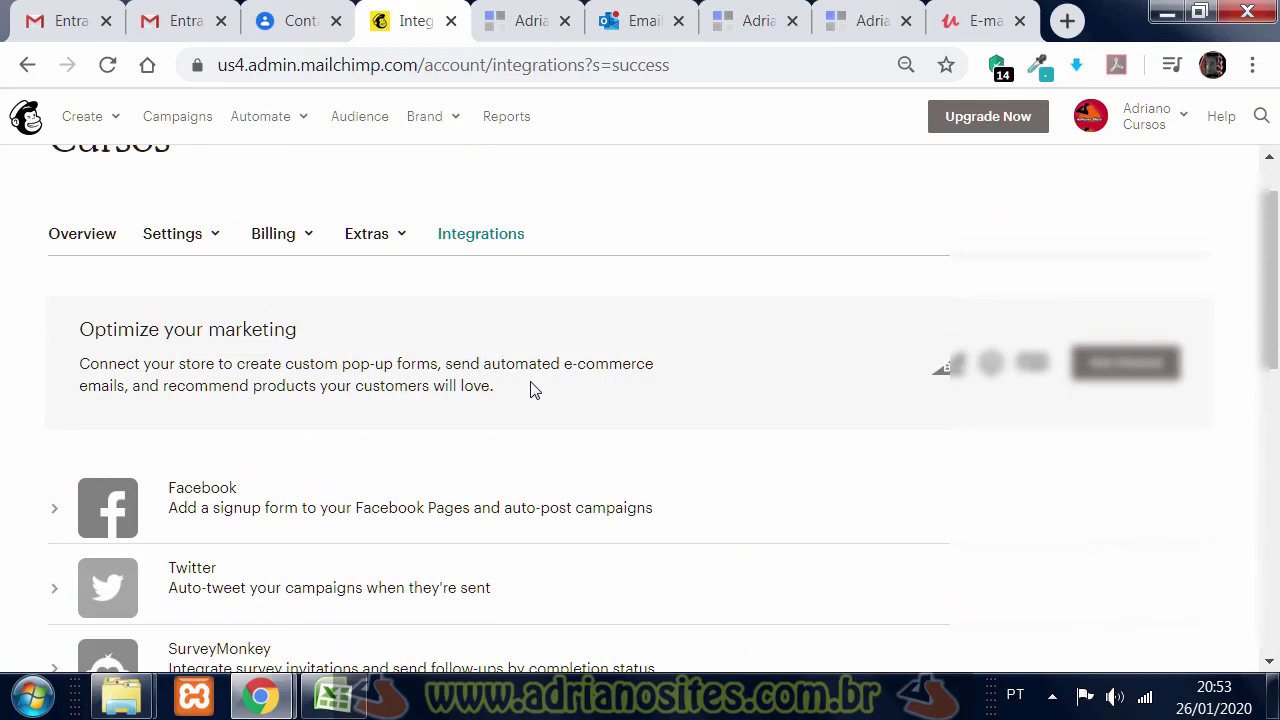
{"action": "scroll", "coordinate": [533, 392], "scroll_direction": "up", "scroll_amount": 1}
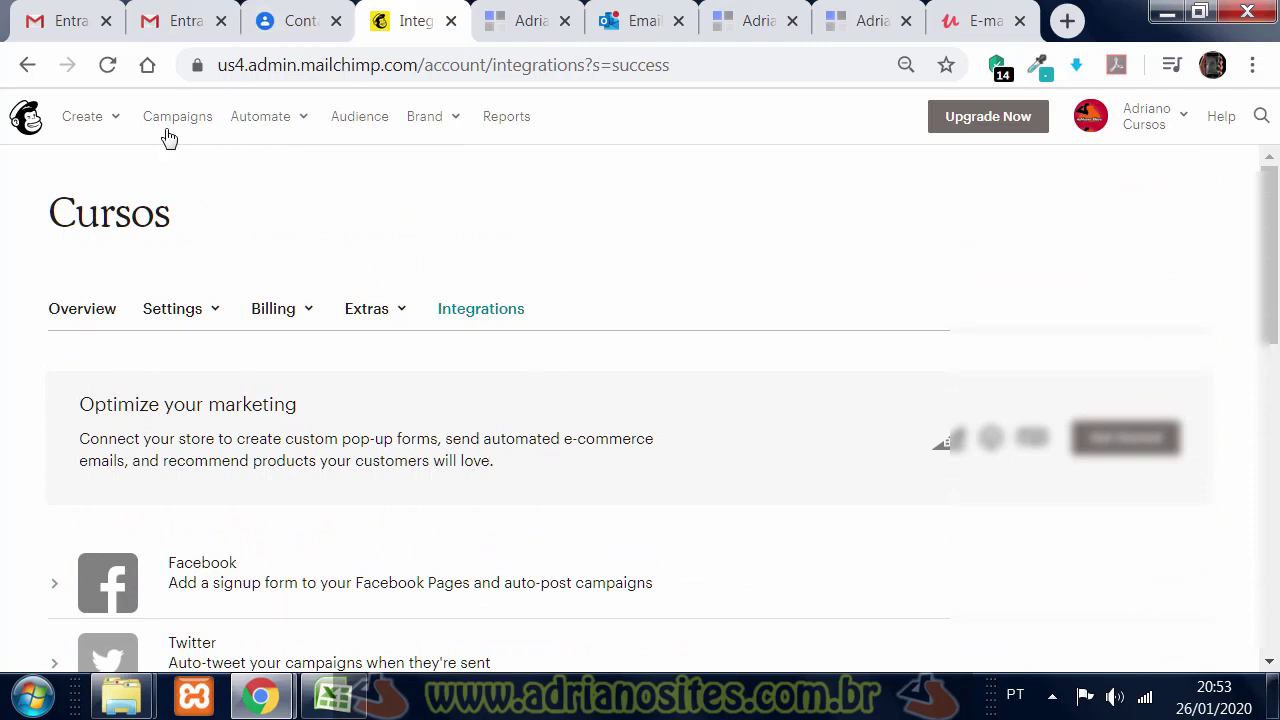
{"action": "left_click", "coordinate": [370, 119]}
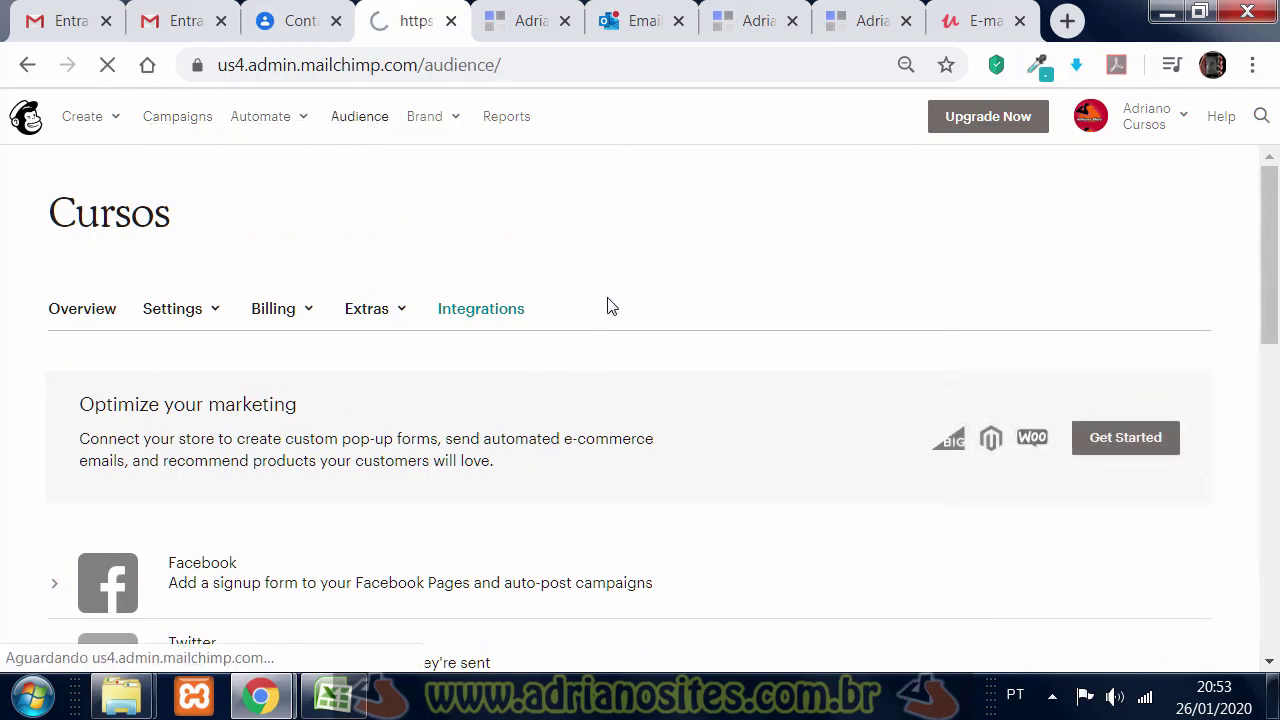
{"action": "scroll", "coordinate": [610, 300], "scroll_direction": "down", "scroll_amount": 1}
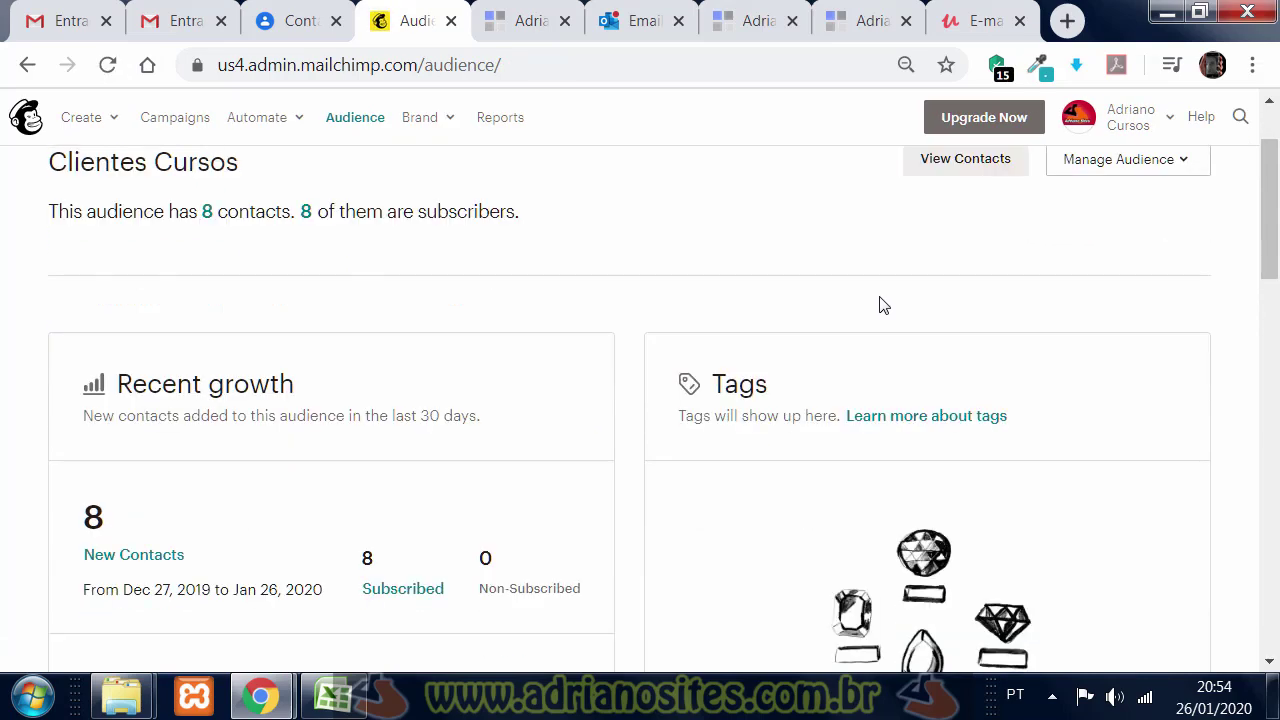
{"action": "scroll", "coordinate": [882, 306], "scroll_direction": "down", "scroll_amount": 2}
{"action": "scroll", "coordinate": [882, 306], "scroll_direction": "down", "scroll_amount": 2}
{"action": "scroll", "coordinate": [886, 300], "scroll_direction": "up", "scroll_amount": 5}
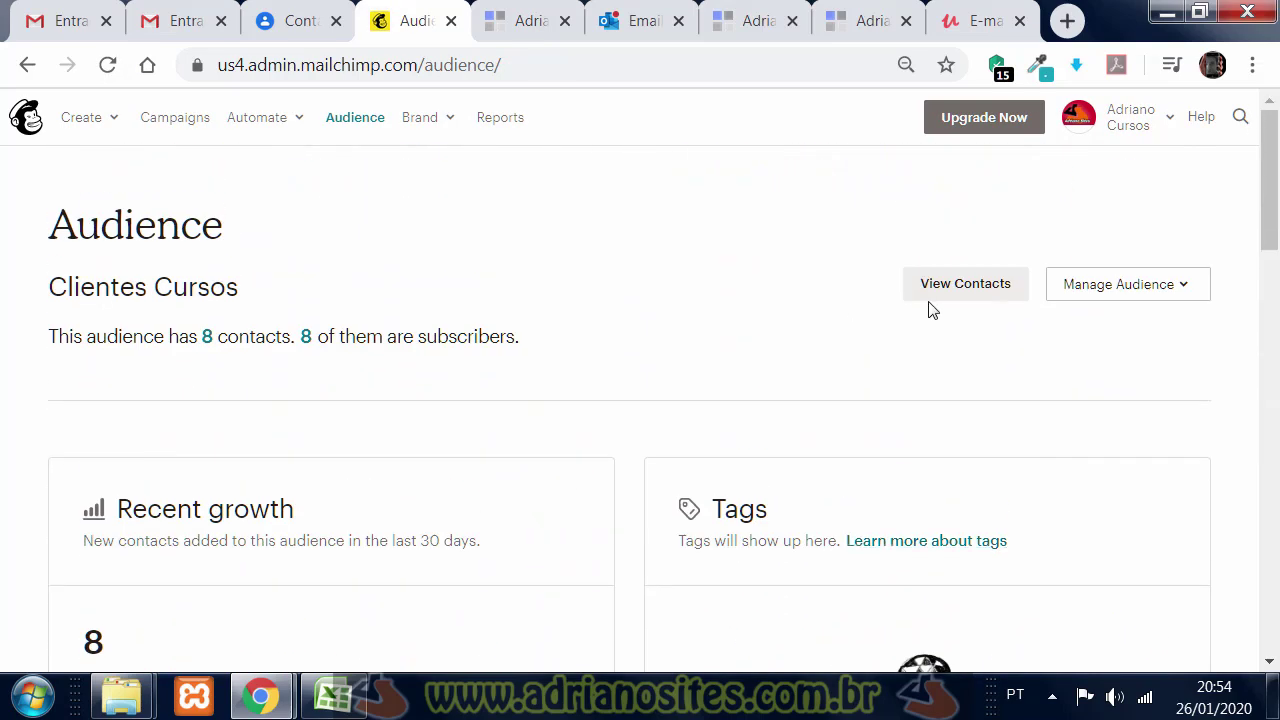
Step: View the contacts of the Clientes Cursos audience and examine the subscriber list
{"action": "left_click", "coordinate": [953, 288]}
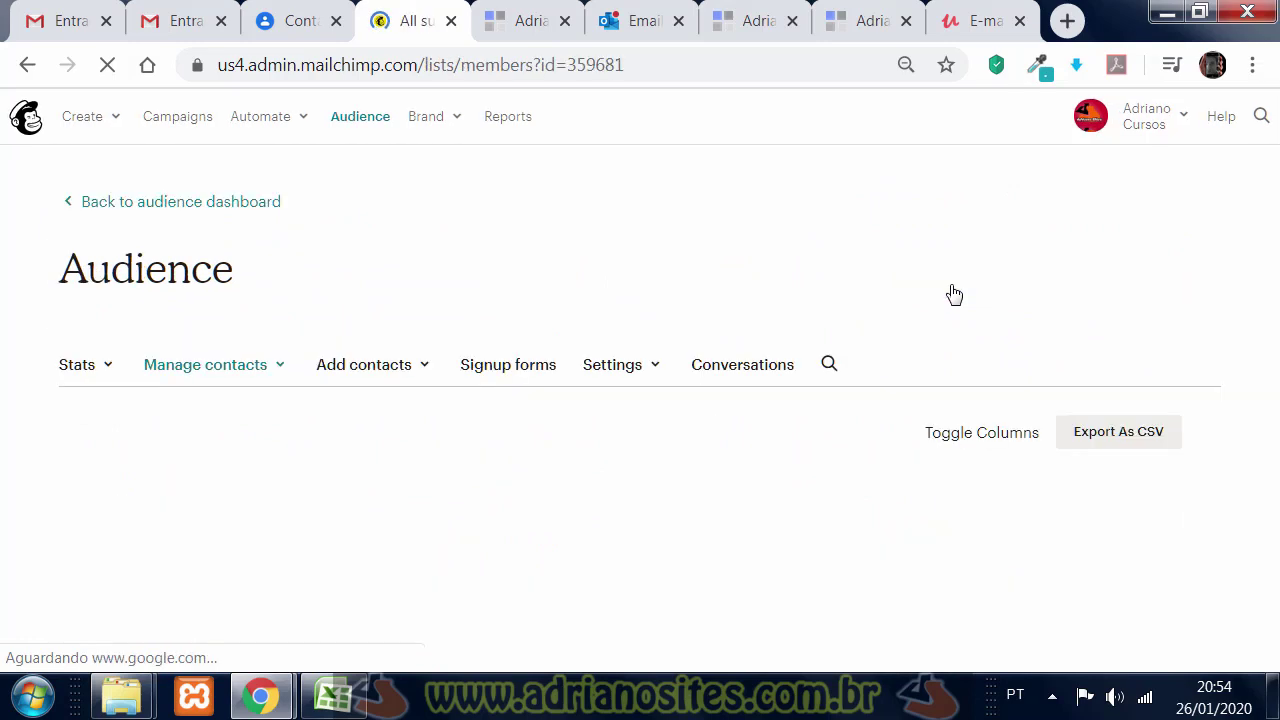
{"action": "scroll", "coordinate": [814, 372], "scroll_direction": "down", "scroll_amount": 5}
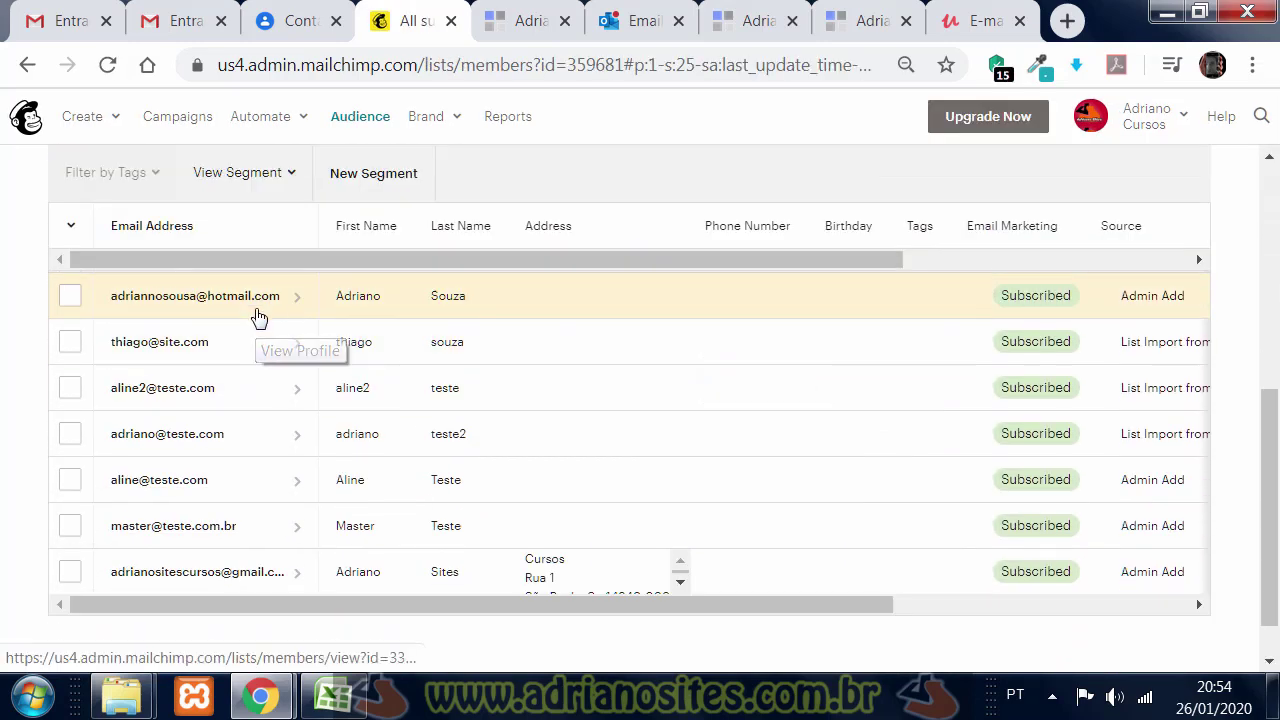
{"action": "scroll", "coordinate": [258, 330], "scroll_direction": "down", "scroll_amount": 1}
{"action": "scroll", "coordinate": [300, 365], "scroll_direction": "up", "scroll_amount": 5}
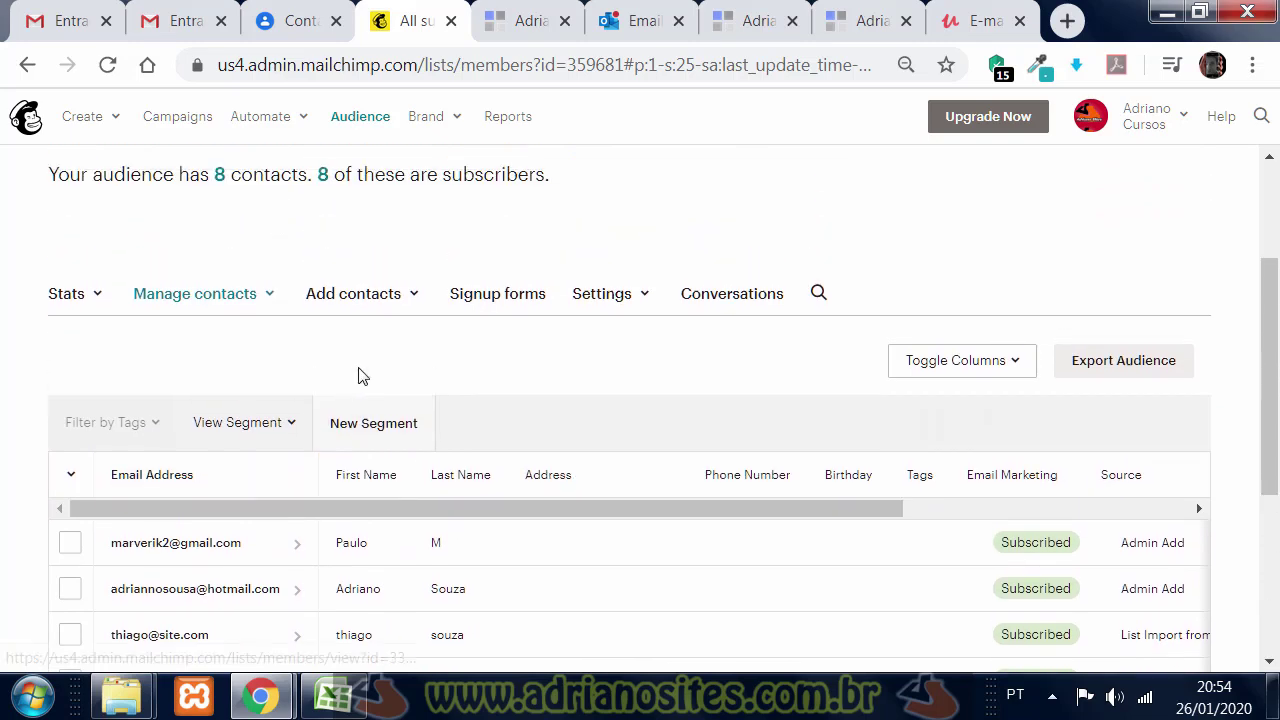
Step: Start a contact import into the Clientes Cursos audience from an integrated service, with Google Contacts as the source
{"action": "scroll", "coordinate": [445, 270], "scroll_direction": "down", "scroll_amount": 1}
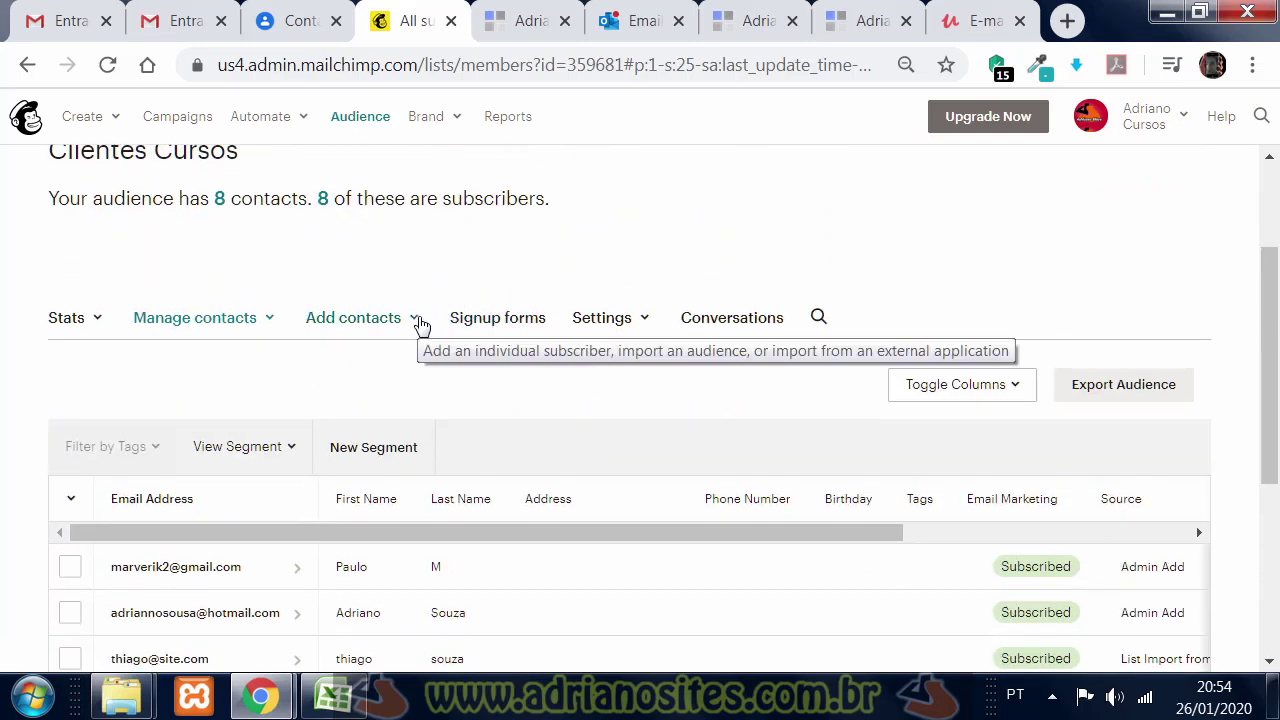
{"action": "left_click", "coordinate": [421, 324]}
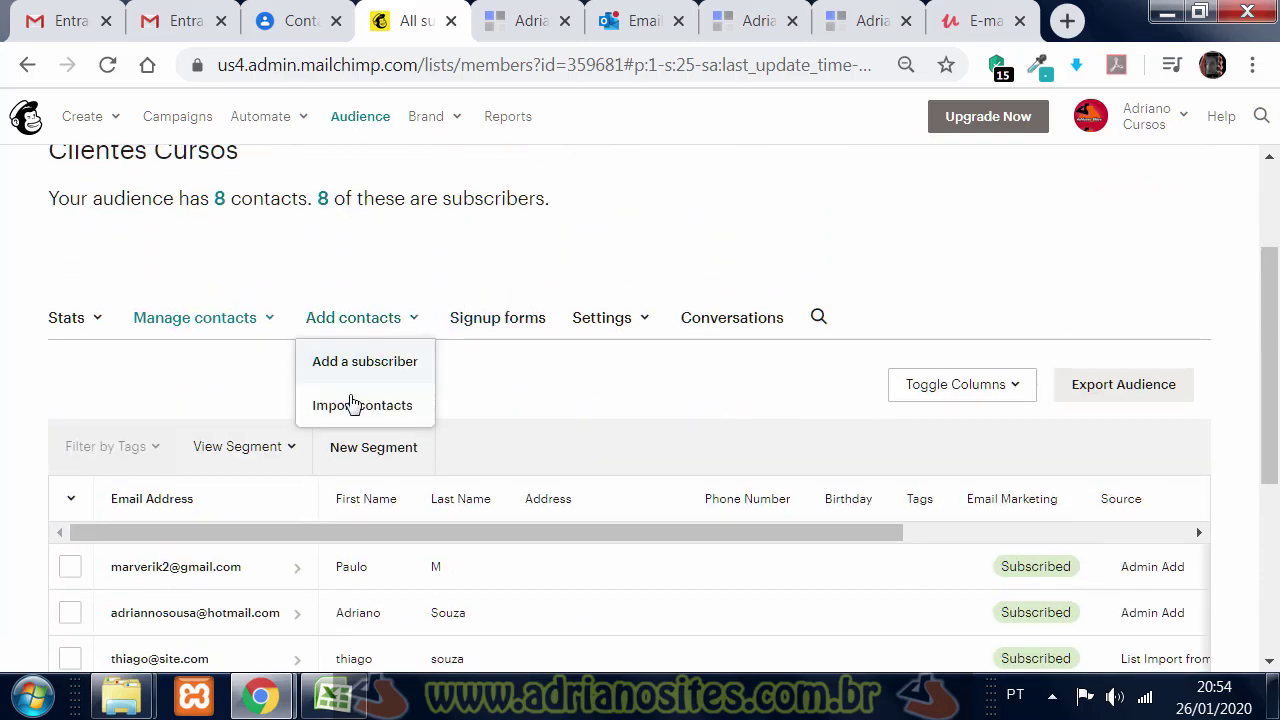
{"action": "left_click", "coordinate": [365, 415]}
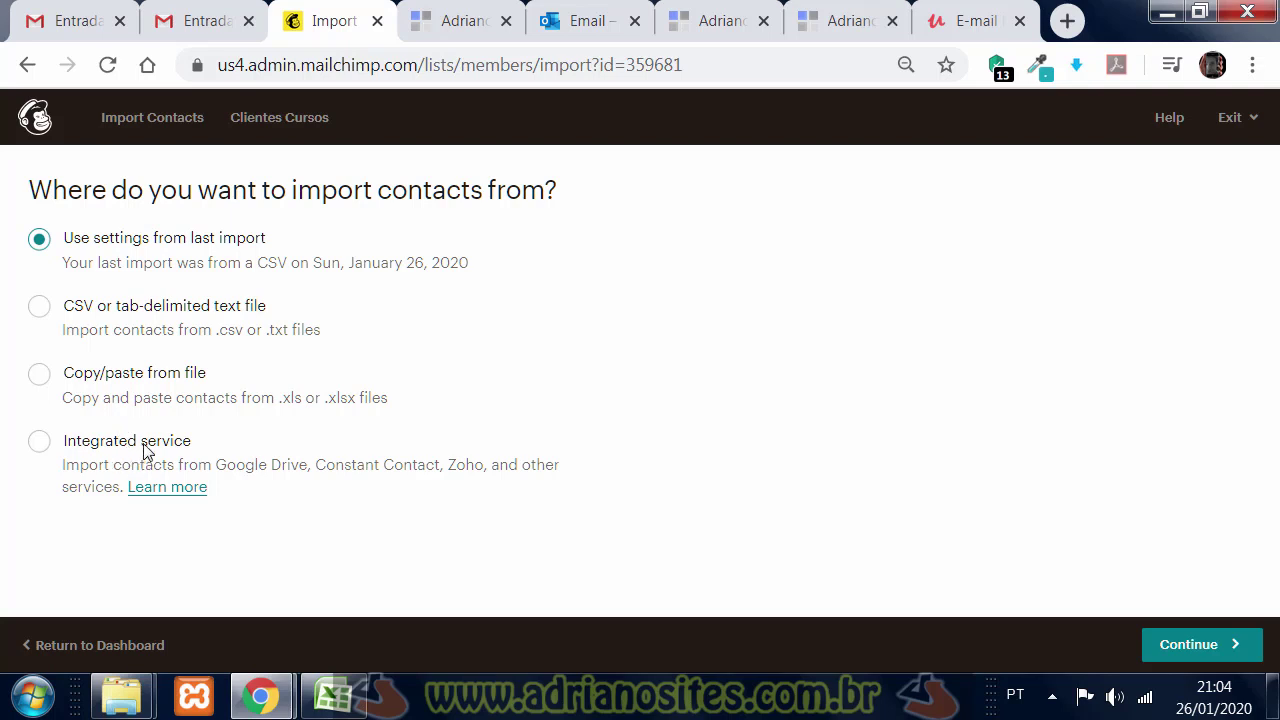
{"action": "left_click", "coordinate": [40, 441]}
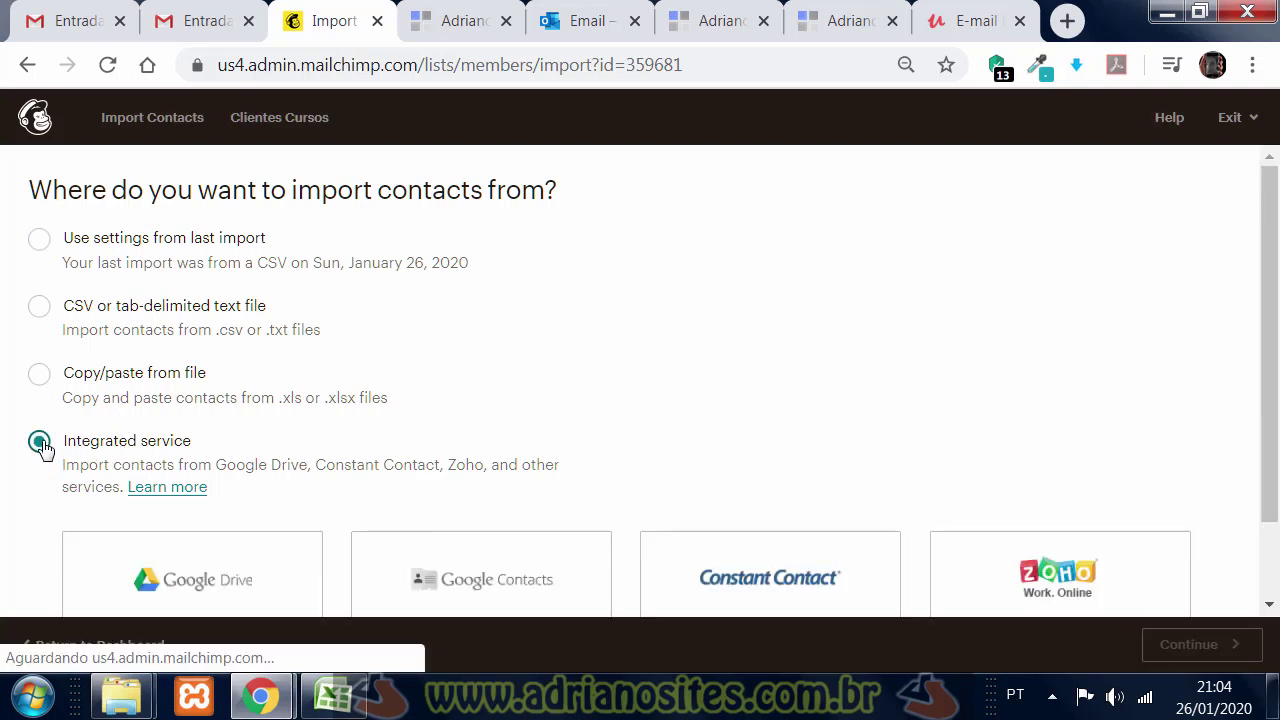
{"action": "scroll", "coordinate": [424, 362], "scroll_direction": "down", "scroll_amount": 2}
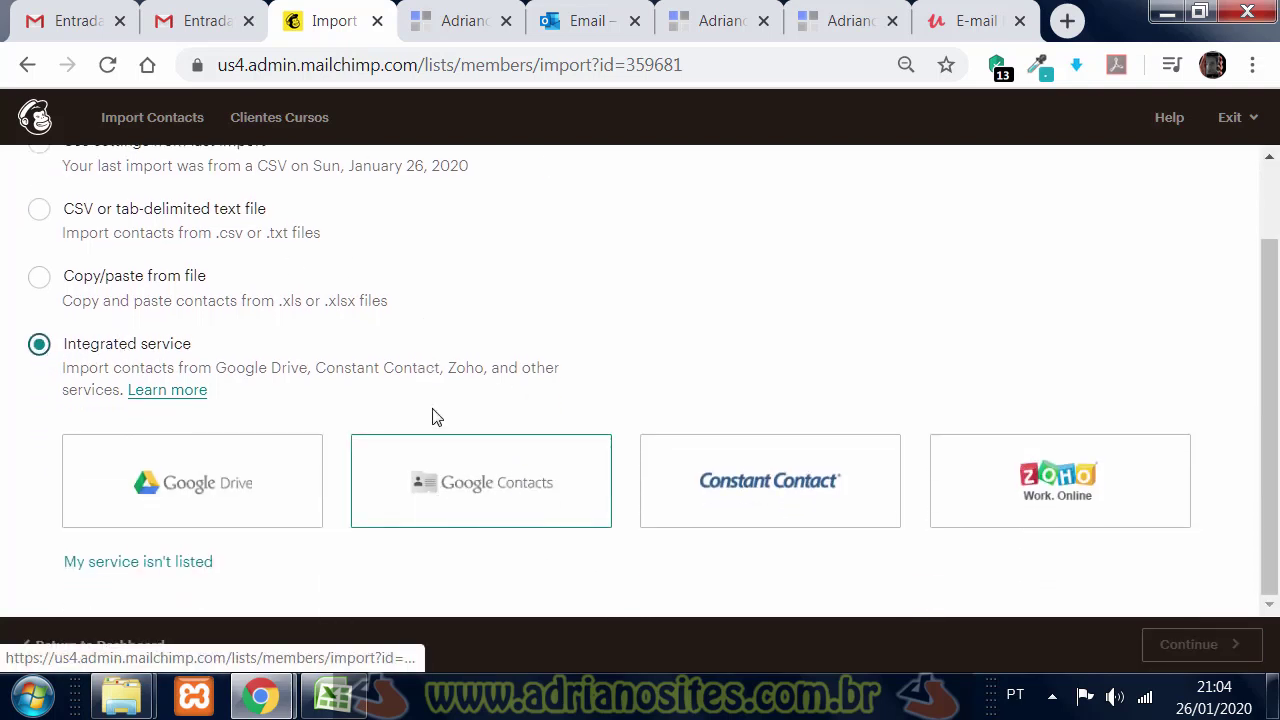
{"action": "left_click", "coordinate": [485, 497]}
{"action": "left_click", "coordinate": [1140, 648]}
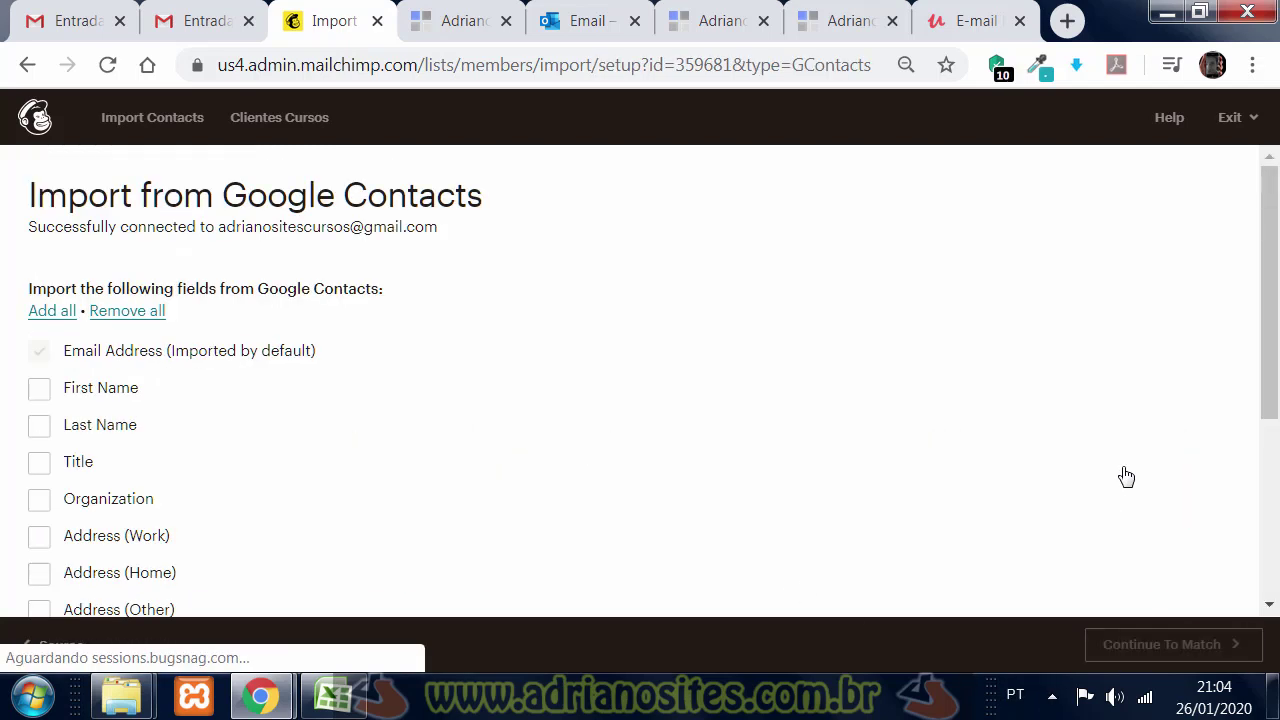
Step: Keep only the default Email Address field for import, acknowledge the possible automatic billing plan upgrade and continue to organizing the contacts
{"action": "scroll", "coordinate": [35, 340], "scroll_direction": "down", "scroll_amount": 3}
{"action": "scroll", "coordinate": [392, 478], "scroll_direction": "up", "scroll_amount": 3}
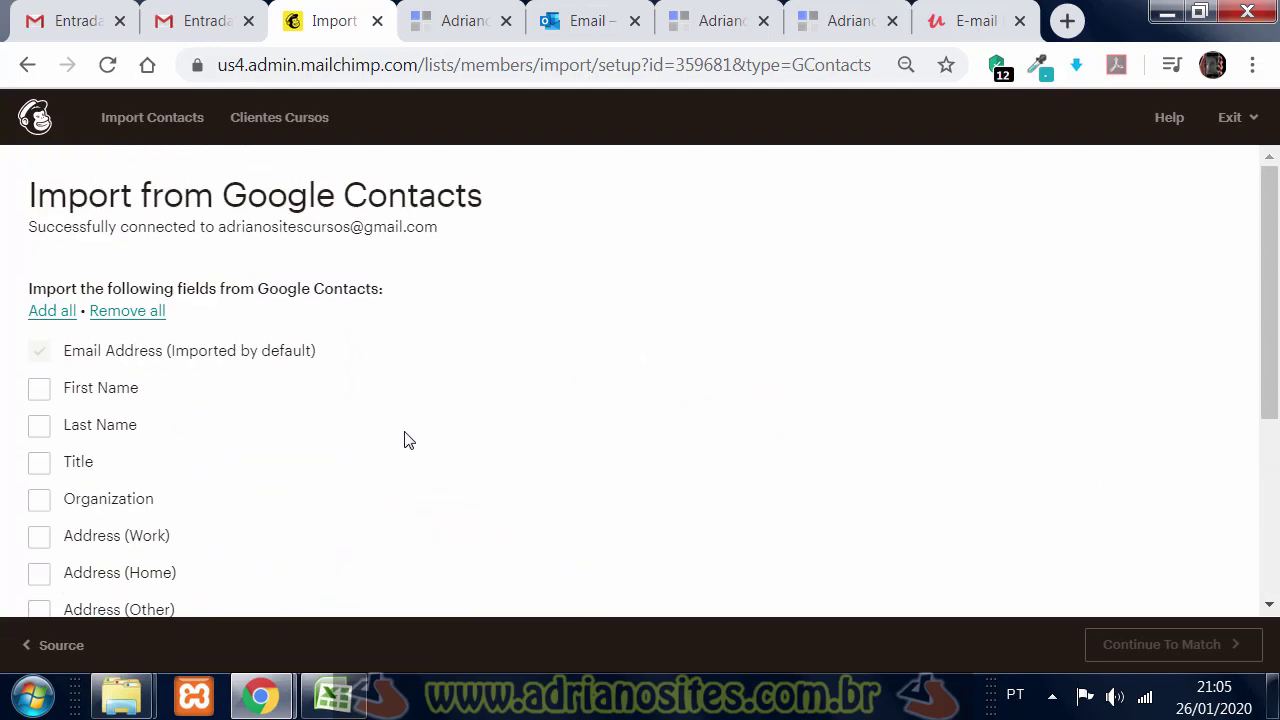
{"action": "scroll", "coordinate": [415, 432], "scroll_direction": "down", "scroll_amount": 1}
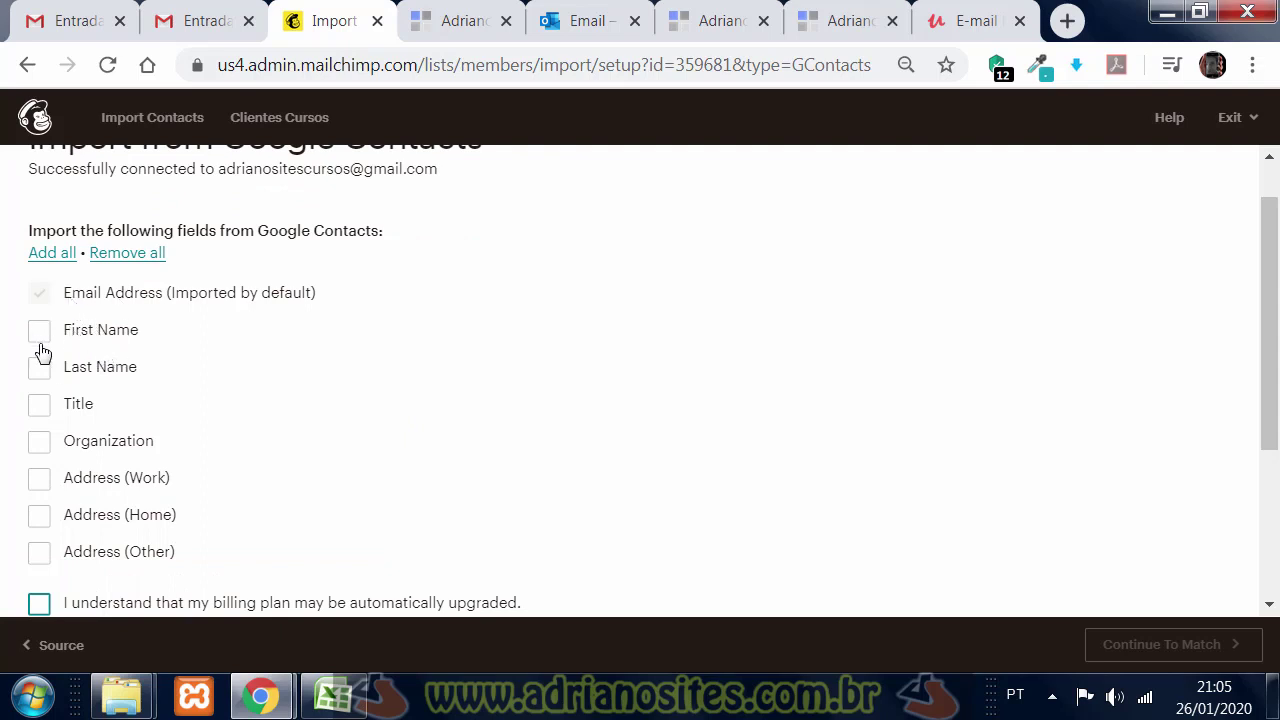
{"action": "scroll", "coordinate": [480, 340], "scroll_direction": "down", "scroll_amount": 2}
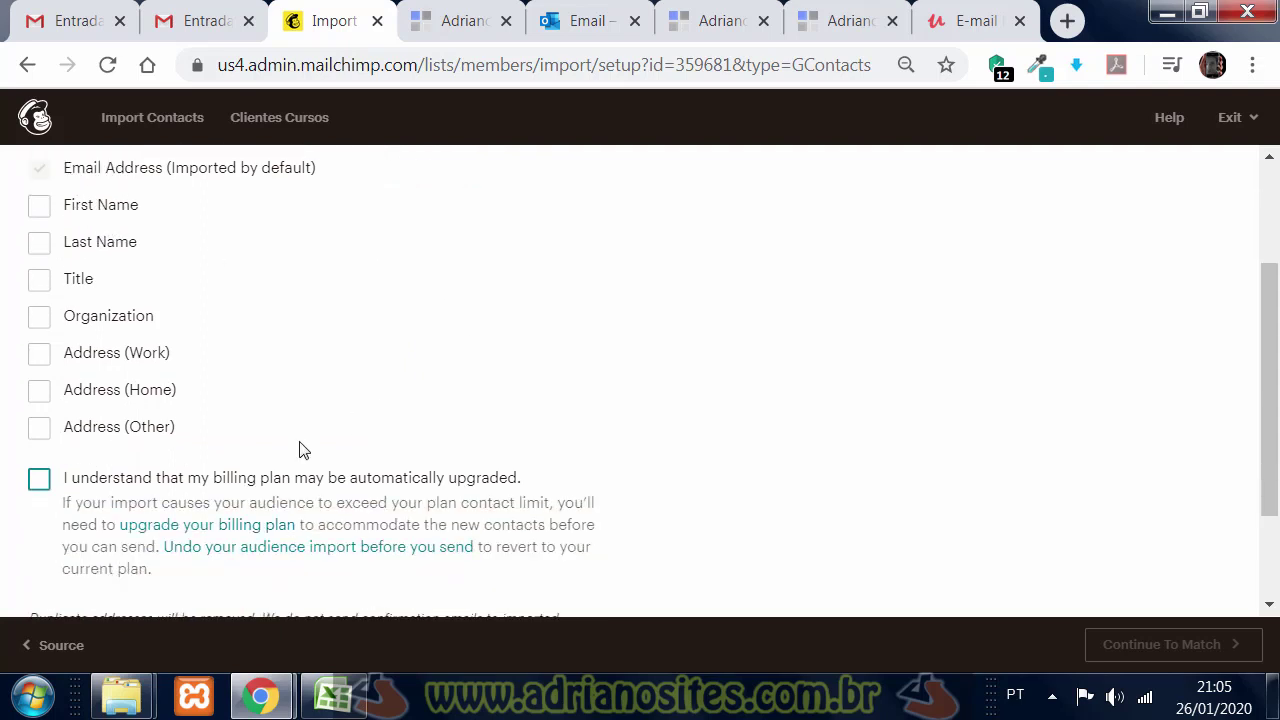
{"action": "left_click", "coordinate": [46, 490]}
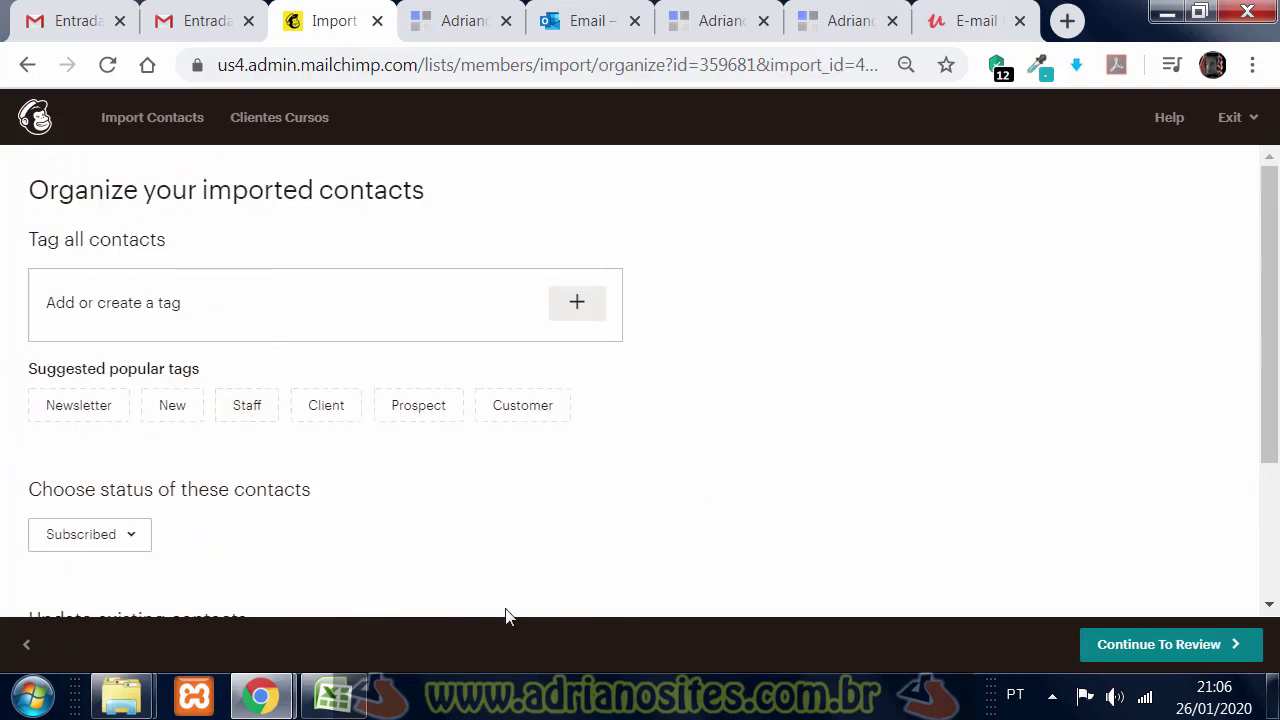
Step: Enable updating existing contacts for the import, keep the Subscribed status and continue to the review
{"action": "scroll", "coordinate": [620, 340], "scroll_direction": "down", "scroll_amount": 2}
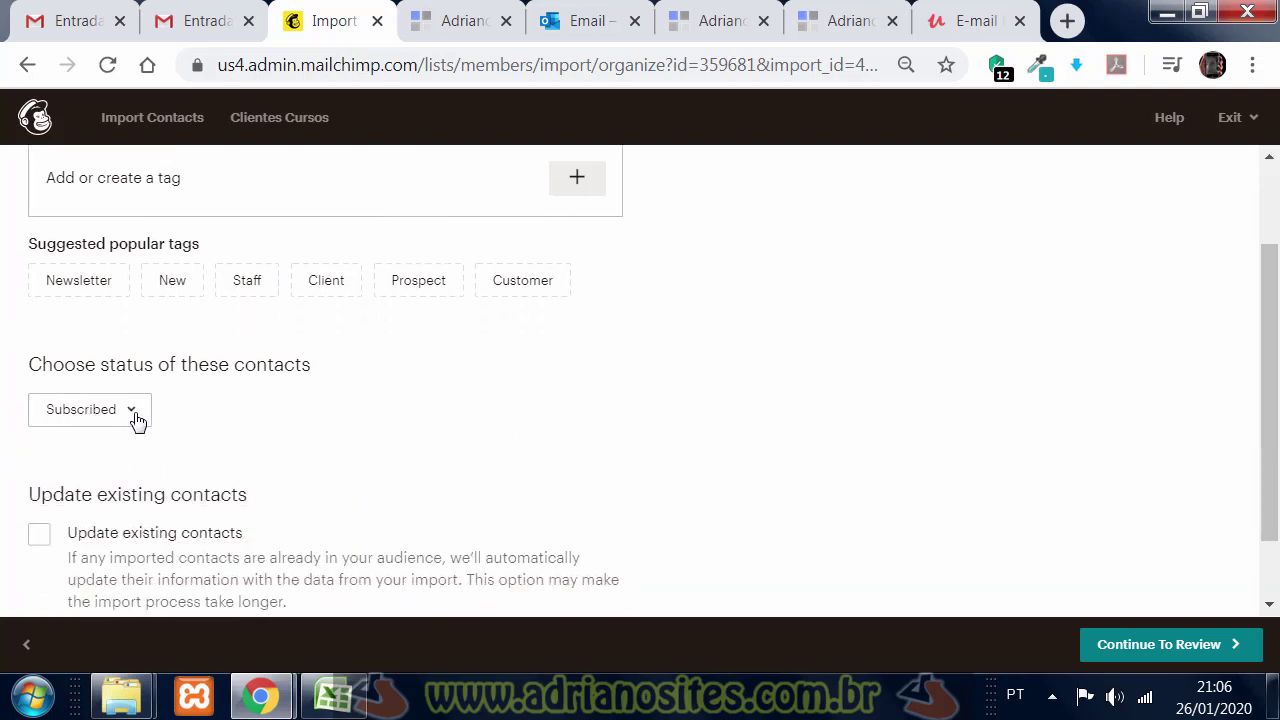
{"action": "scroll", "coordinate": [389, 391], "scroll_direction": "down", "scroll_amount": 1}
{"action": "left_click", "coordinate": [41, 453]}
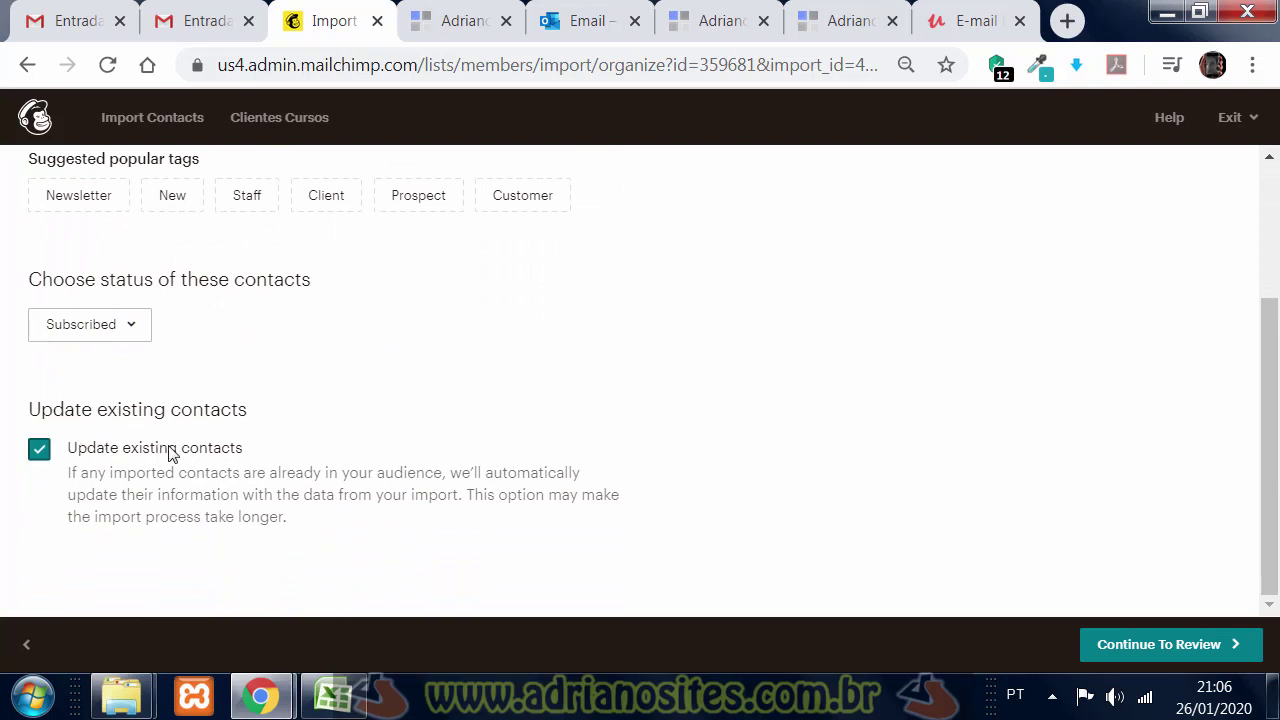
{"action": "scroll", "coordinate": [476, 422], "scroll_direction": "up", "scroll_amount": 2}
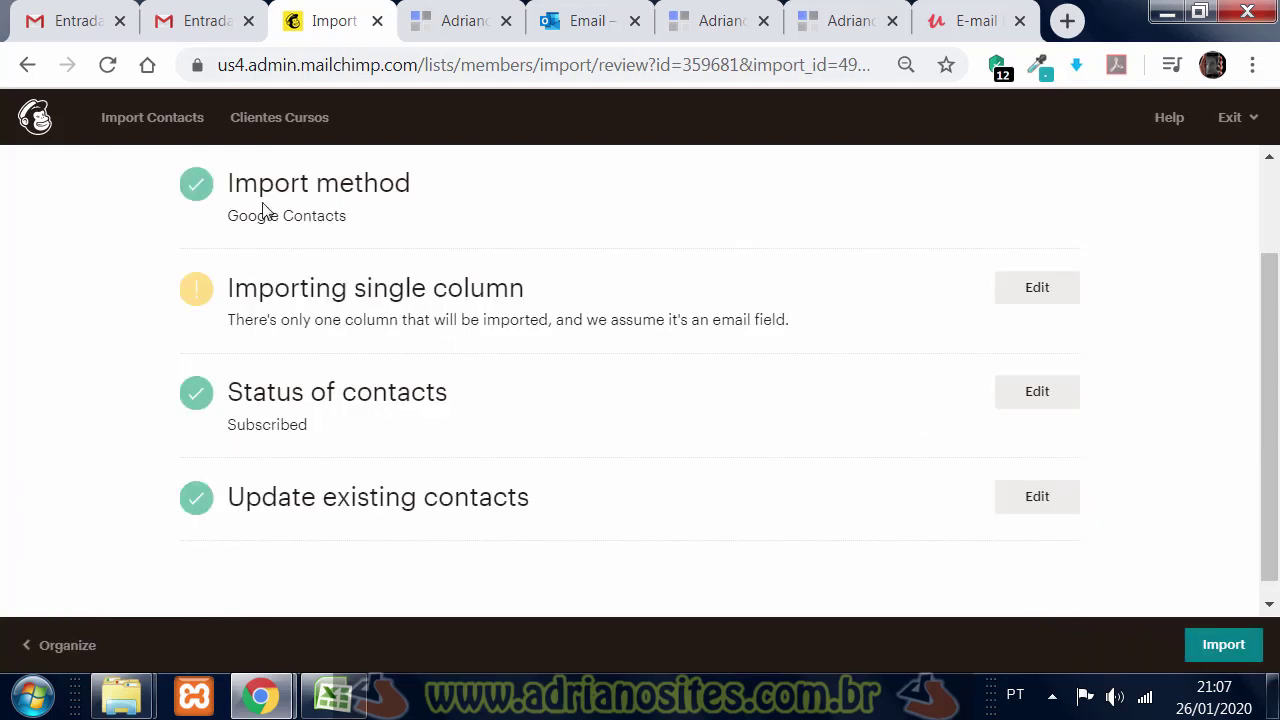
Step: Review the import method, single column, contact status and update settings, and run the Google Contacts import
{"action": "left_click_drag", "start_coordinate": [243, 187], "coordinate": [385, 181]}
{"action": "left_click_drag", "start_coordinate": [238, 233], "coordinate": [362, 233]}
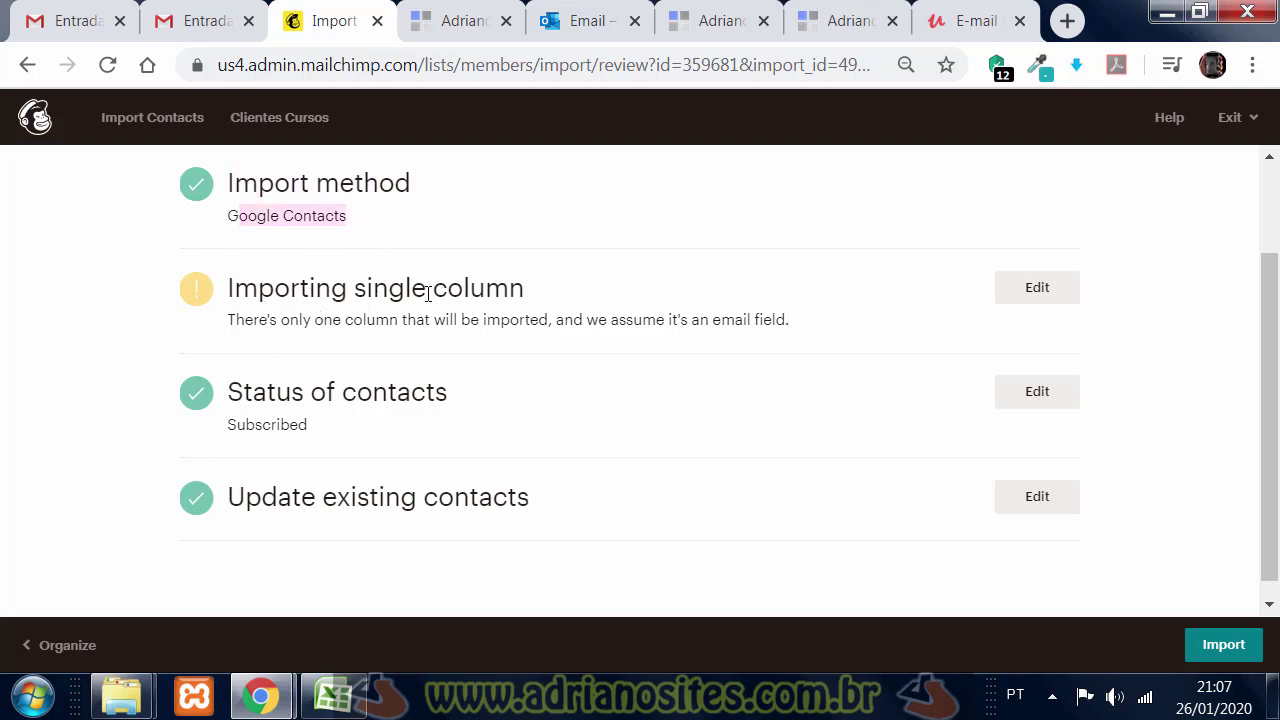
{"action": "left_click_drag", "start_coordinate": [275, 290], "coordinate": [805, 330]}
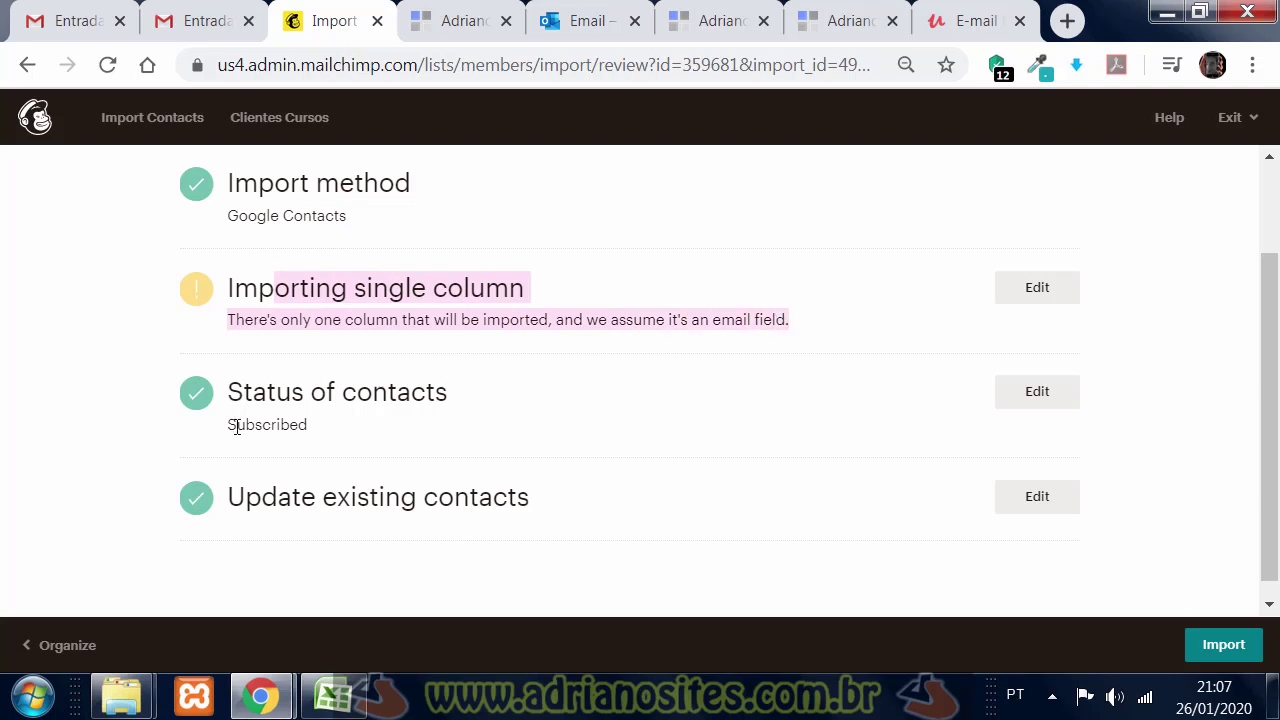
{"action": "left_click_drag", "start_coordinate": [237, 426], "coordinate": [357, 434]}
{"action": "left_click_drag", "start_coordinate": [240, 500], "coordinate": [588, 510]}
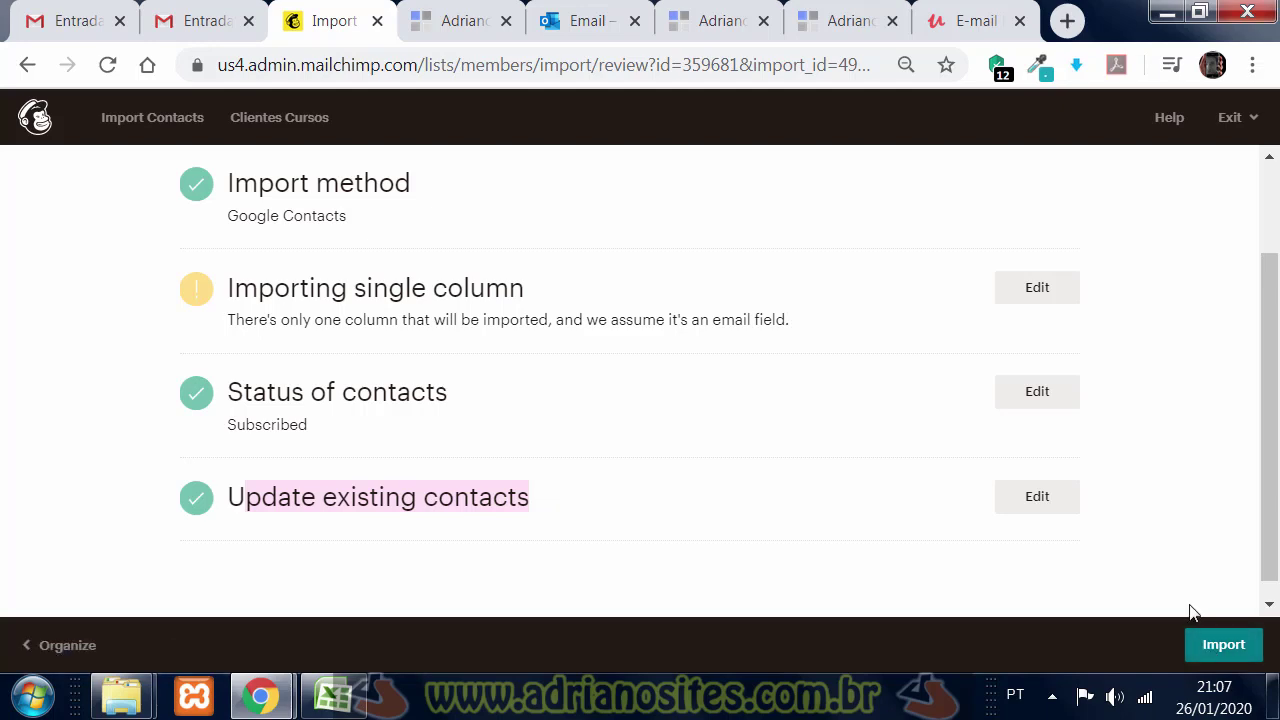
{"action": "left_click", "coordinate": [1222, 644]}
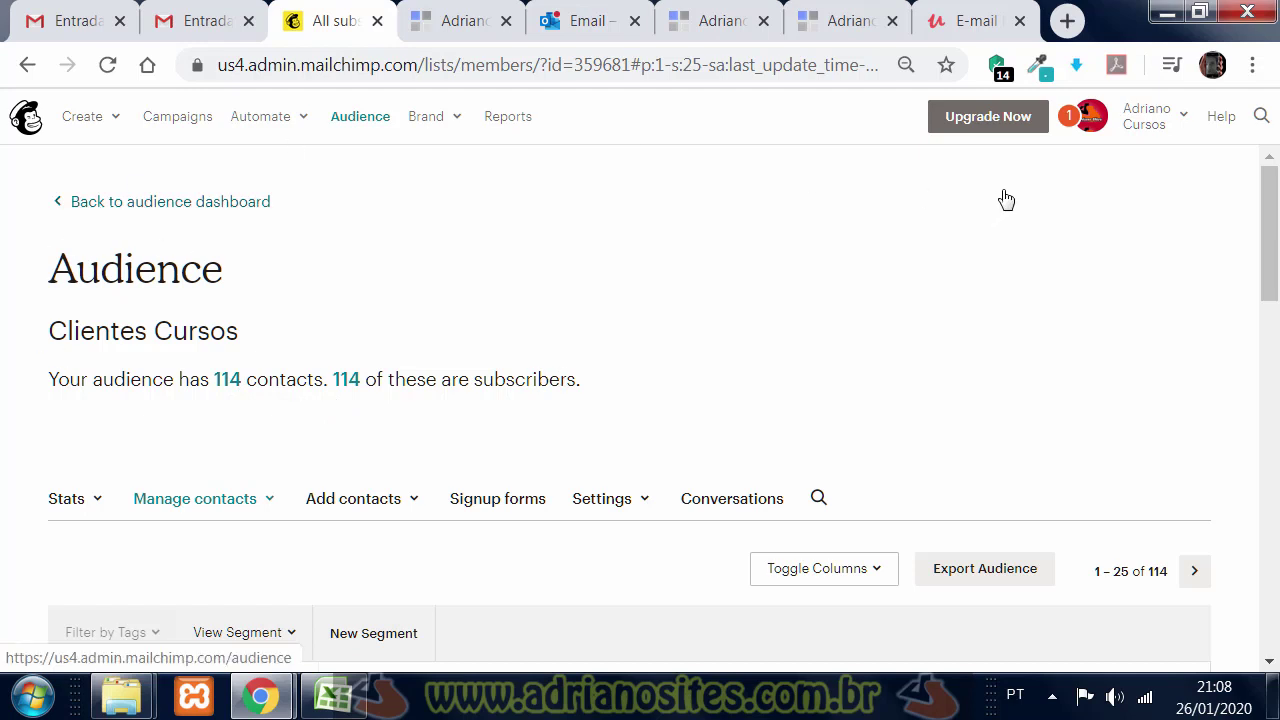
Step: Check the account notifications for the status of the Clientes Cursos import and close the notification list
{"action": "scroll", "coordinate": [360, 340], "scroll_direction": "down", "scroll_amount": 1}
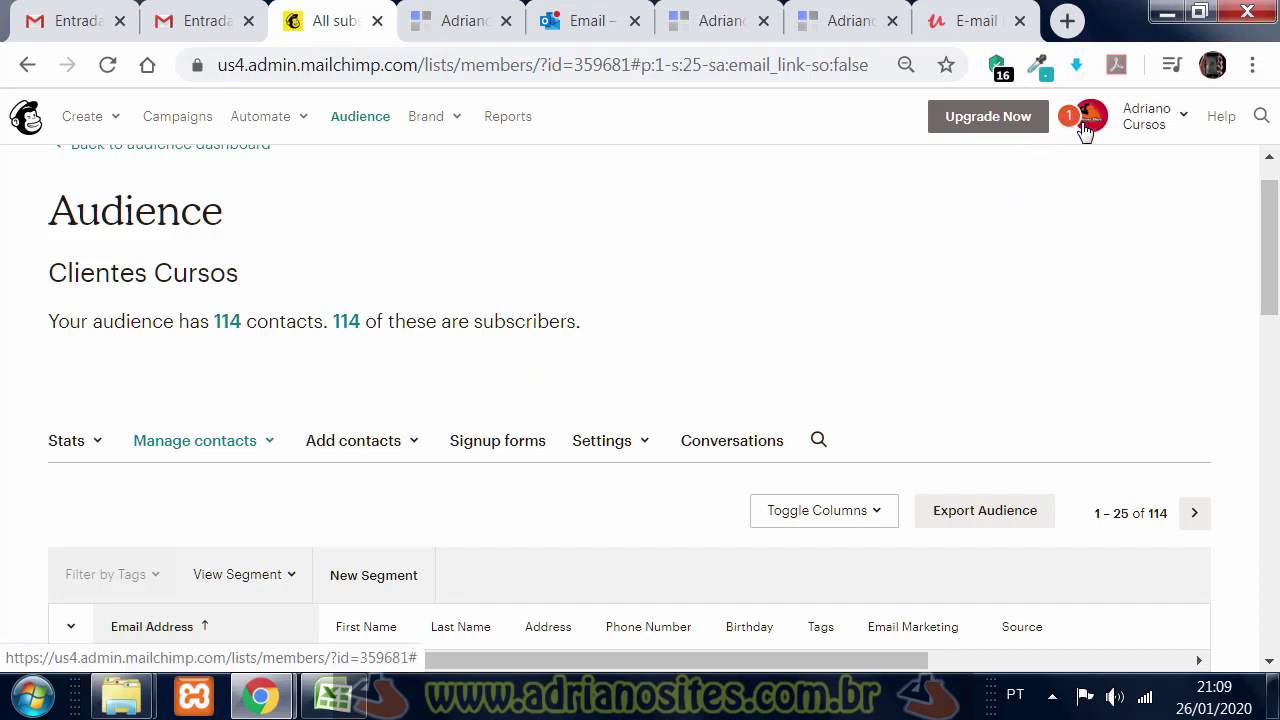
{"action": "left_click", "coordinate": [1088, 126]}
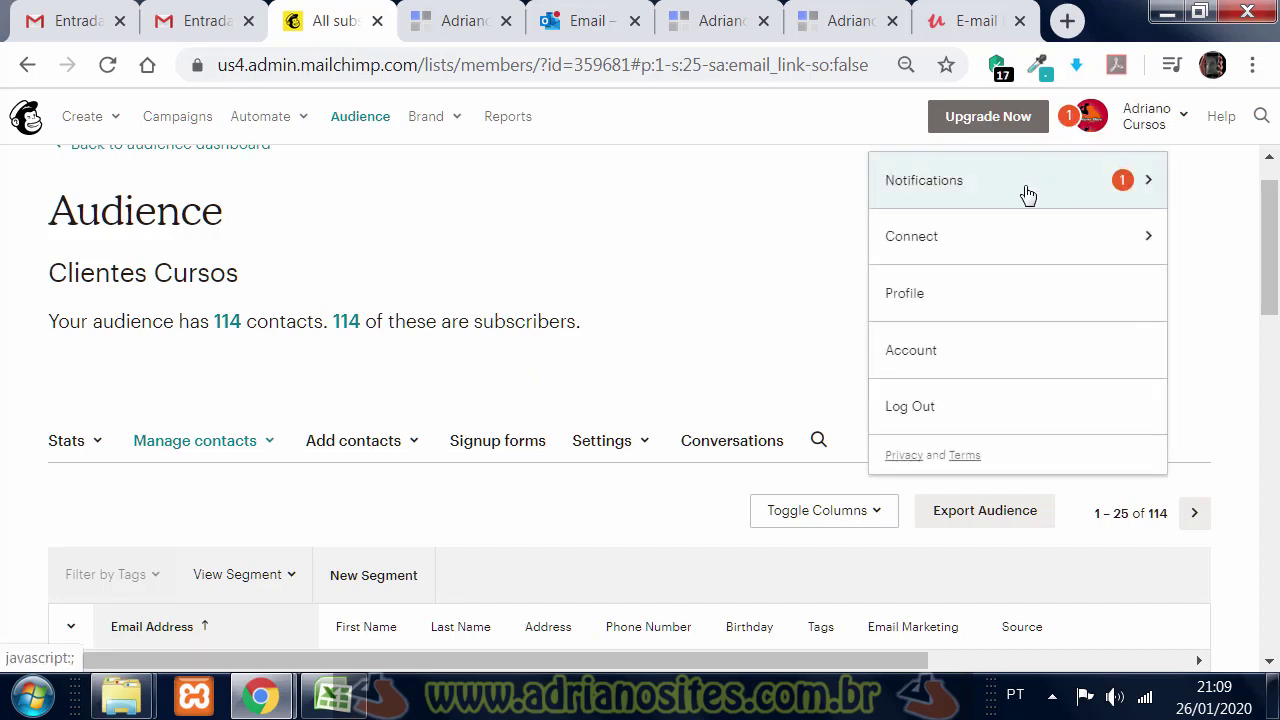
{"action": "left_click", "coordinate": [988, 192]}
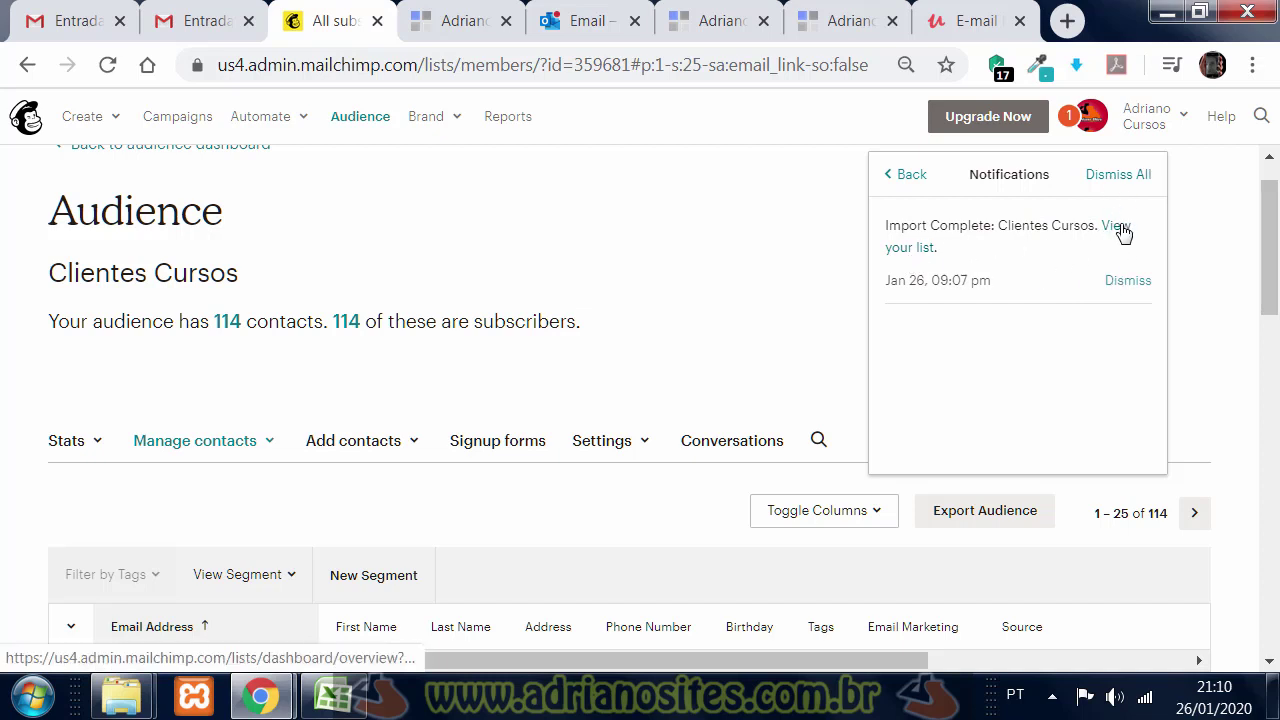
{"action": "left_click", "coordinate": [212, 393]}
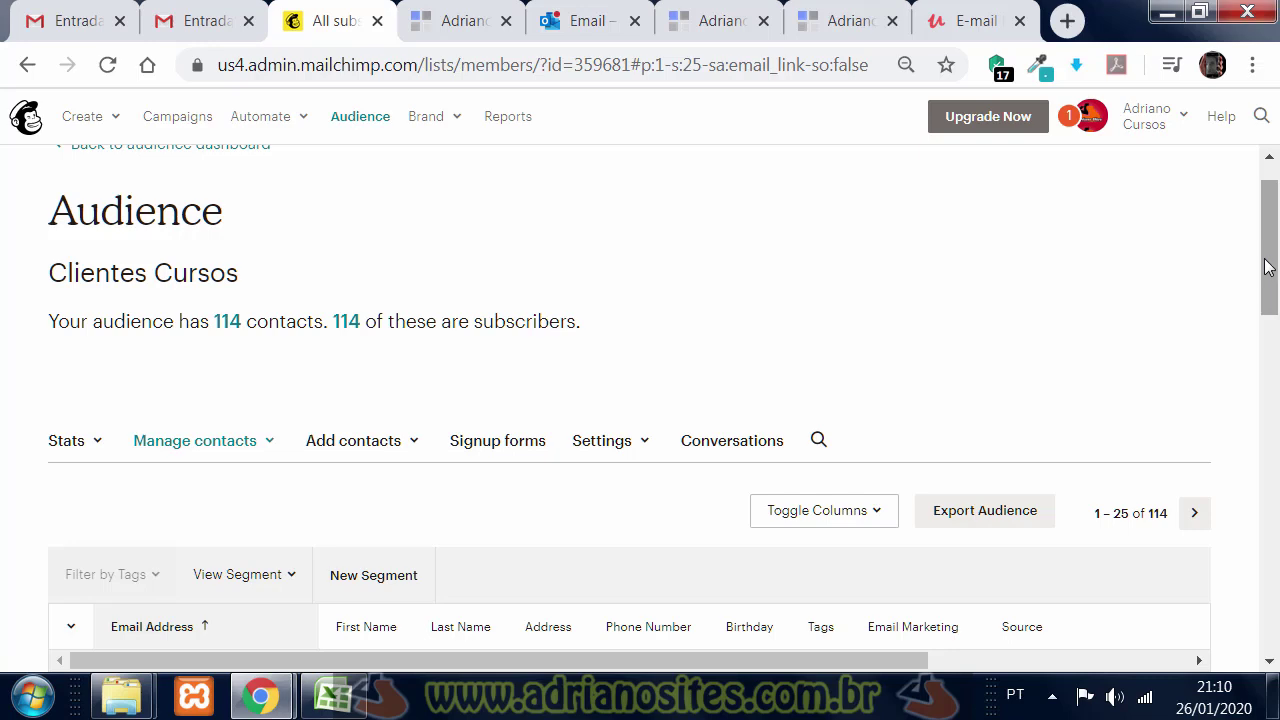
Step: Switch to the Outlook inbox and read the import summary in the "Mailchimp Audience Import Complete: Clientes Cursos" email
{"action": "left_click", "coordinate": [565, 20]}
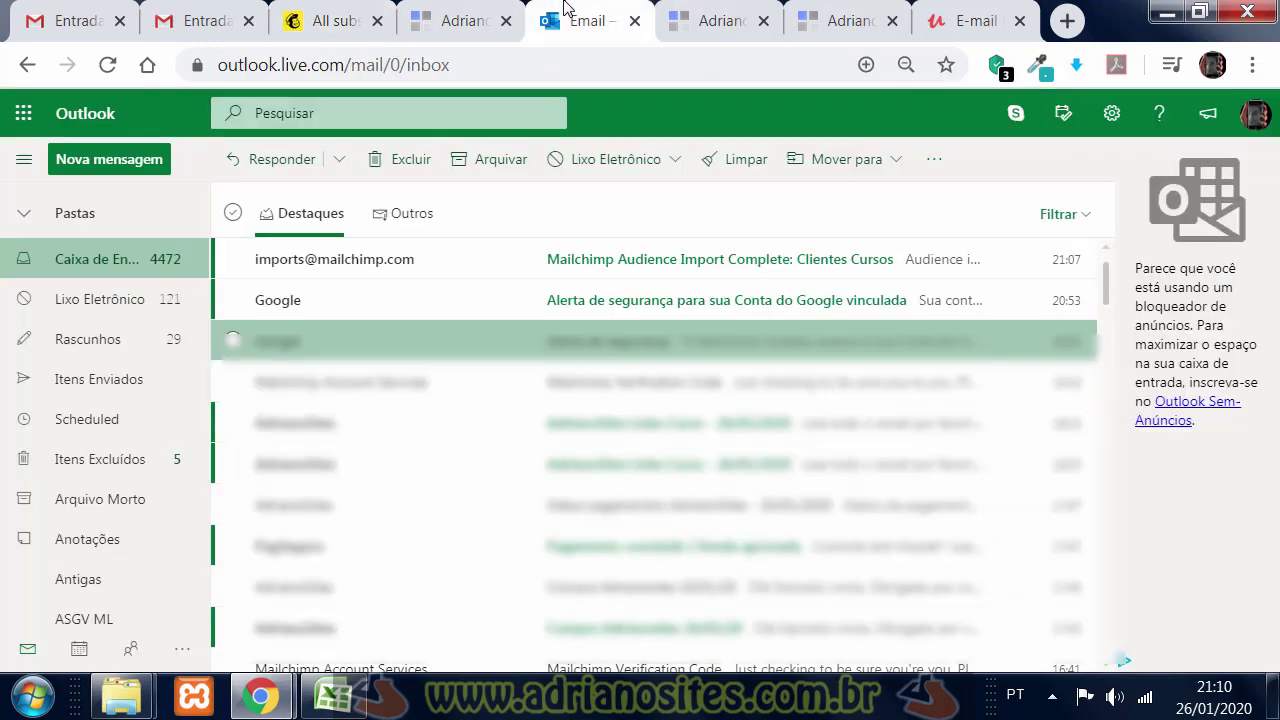
{"action": "left_click", "coordinate": [716, 262]}
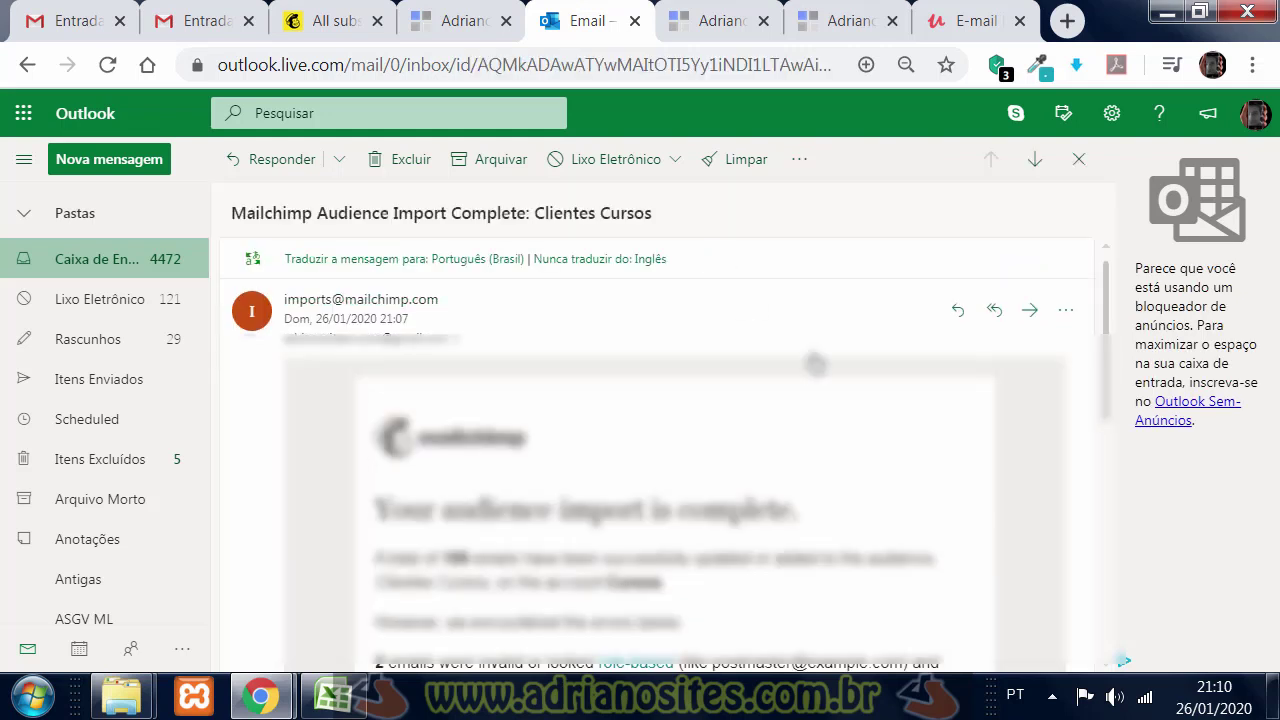
{"action": "scroll", "coordinate": [728, 418], "scroll_direction": "down", "scroll_amount": 2}
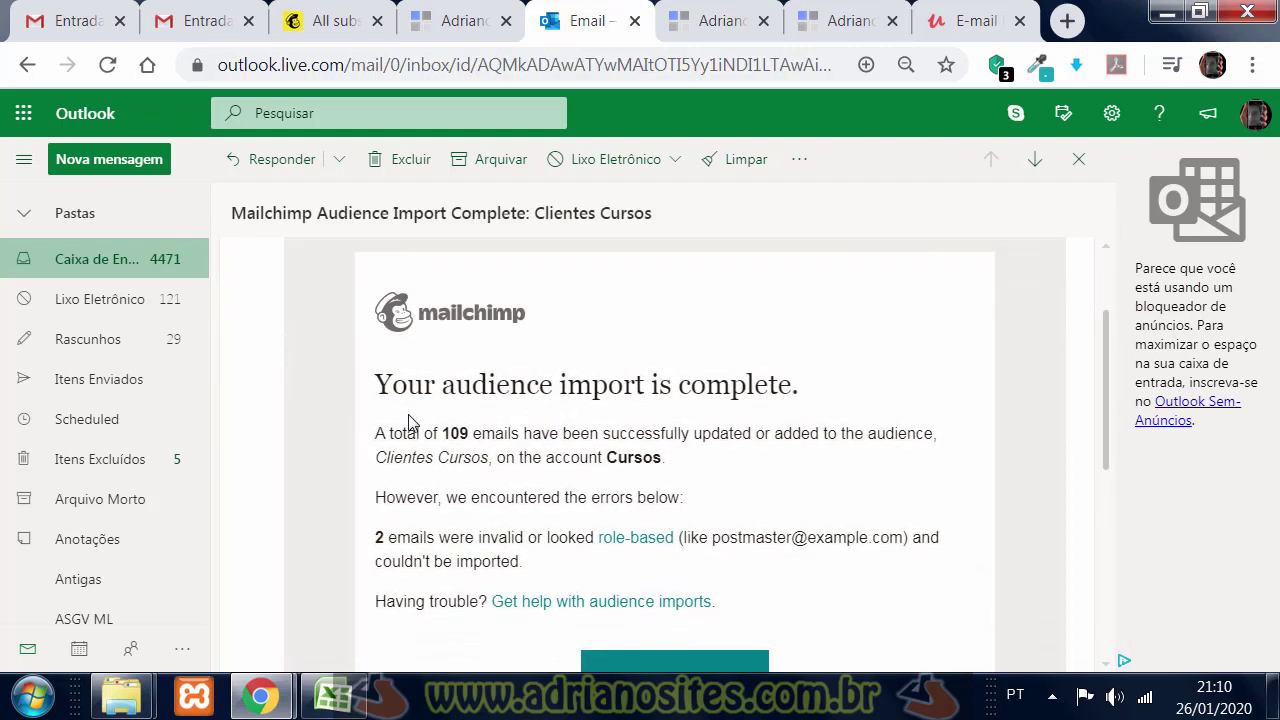
{"action": "double_click", "coordinate": [450, 435]}
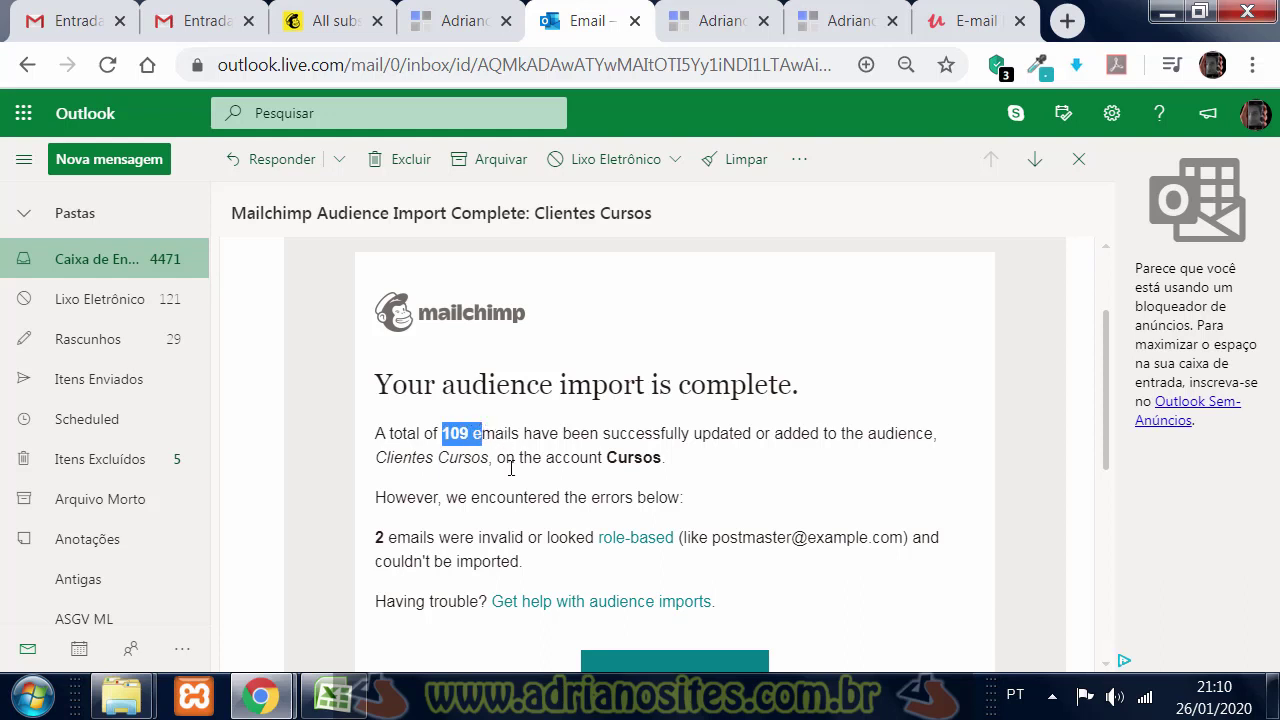
{"action": "left_click_drag", "start_coordinate": [505, 467], "coordinate": [723, 471]}
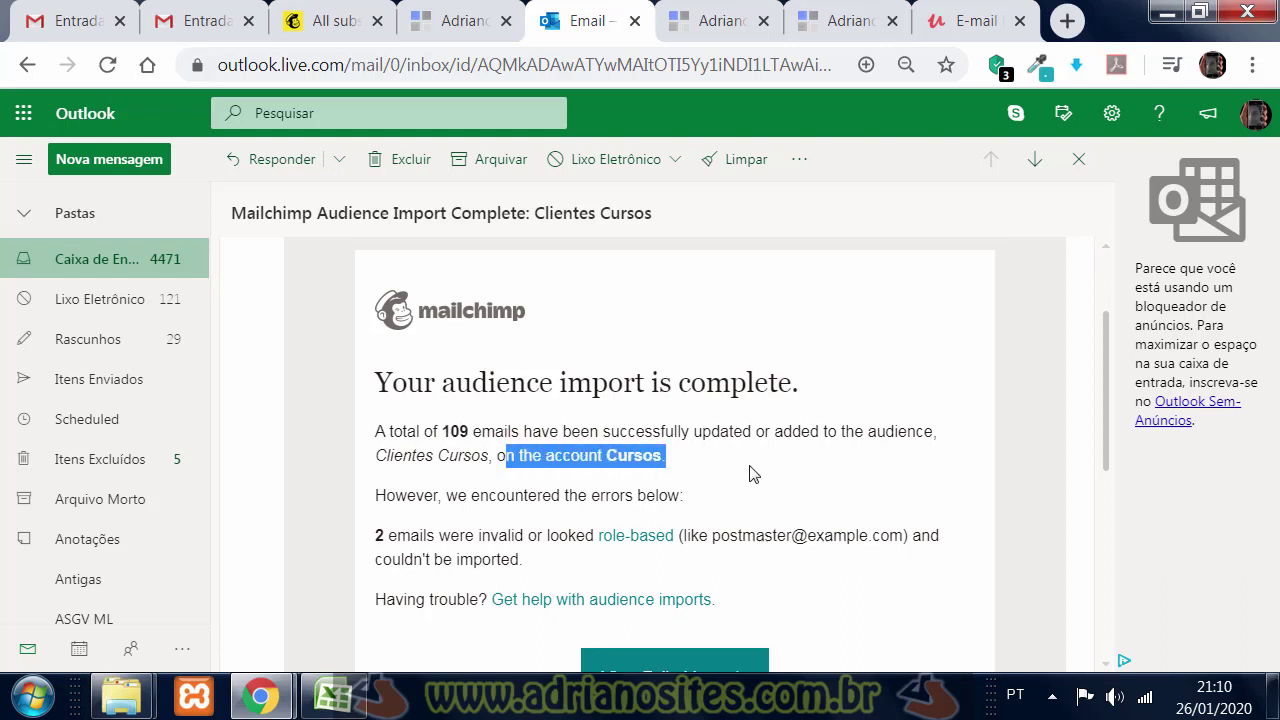
Step: Examine the email's section on import errors and failed imports, and return to the Clientes Cursos audience in Mailchimp
{"action": "scroll", "coordinate": [751, 471], "scroll_direction": "down", "scroll_amount": 3}
{"action": "scroll", "coordinate": [760, 443], "scroll_direction": "up", "scroll_amount": 1}
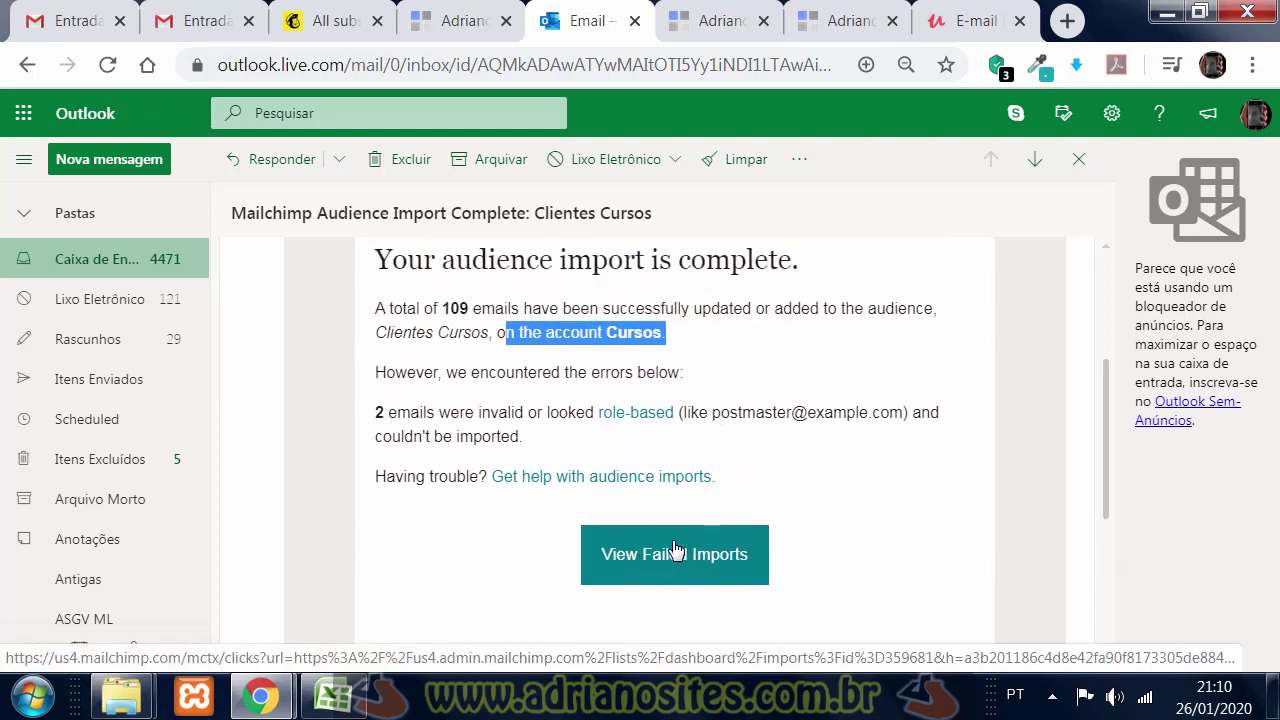
{"action": "scroll", "coordinate": [828, 515], "scroll_direction": "down", "scroll_amount": 1}
{"action": "scroll", "coordinate": [829, 517], "scroll_direction": "up", "scroll_amount": 1}
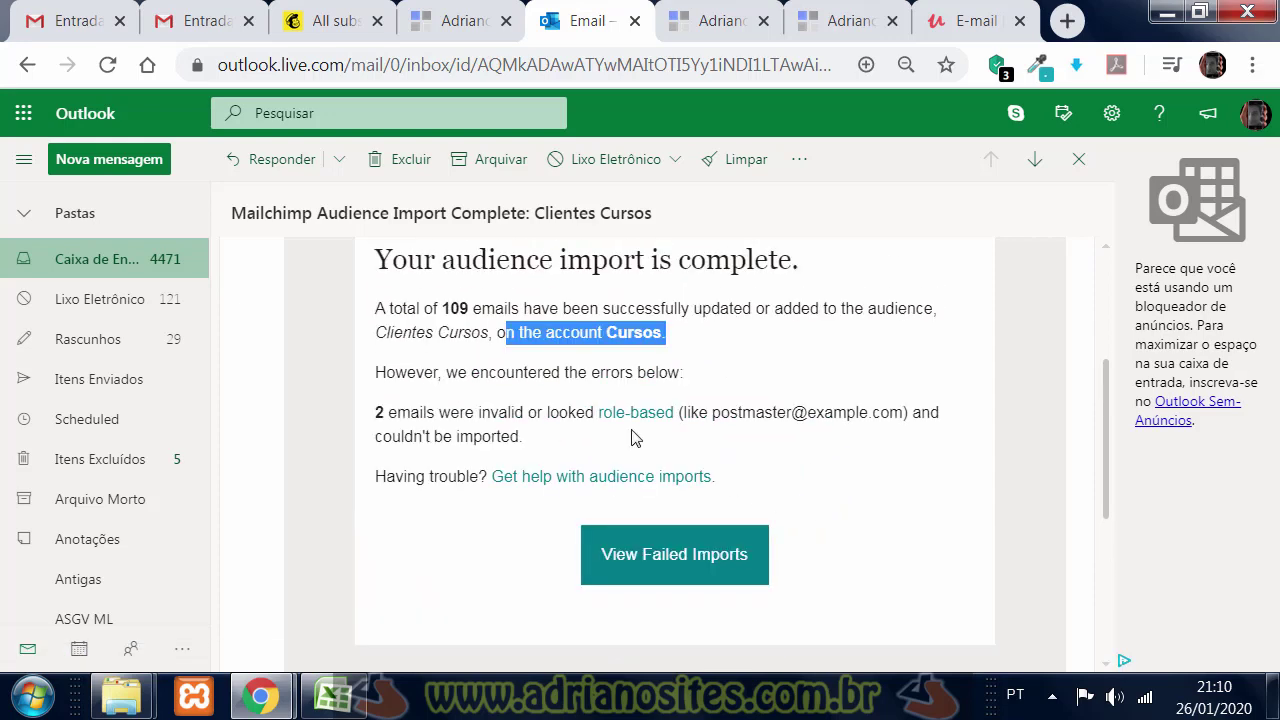
{"action": "left_click_drag", "start_coordinate": [376, 412], "coordinate": [596, 414]}
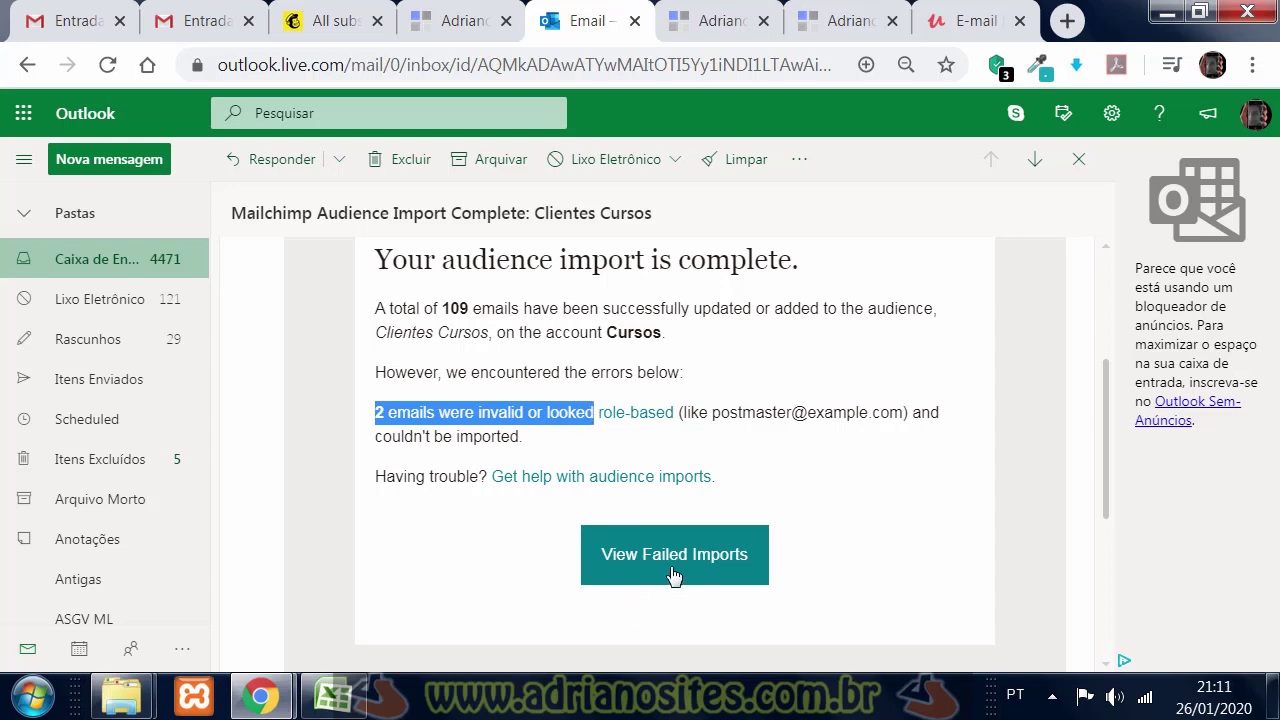
{"action": "scroll", "coordinate": [871, 580], "scroll_direction": "up", "scroll_amount": 3}
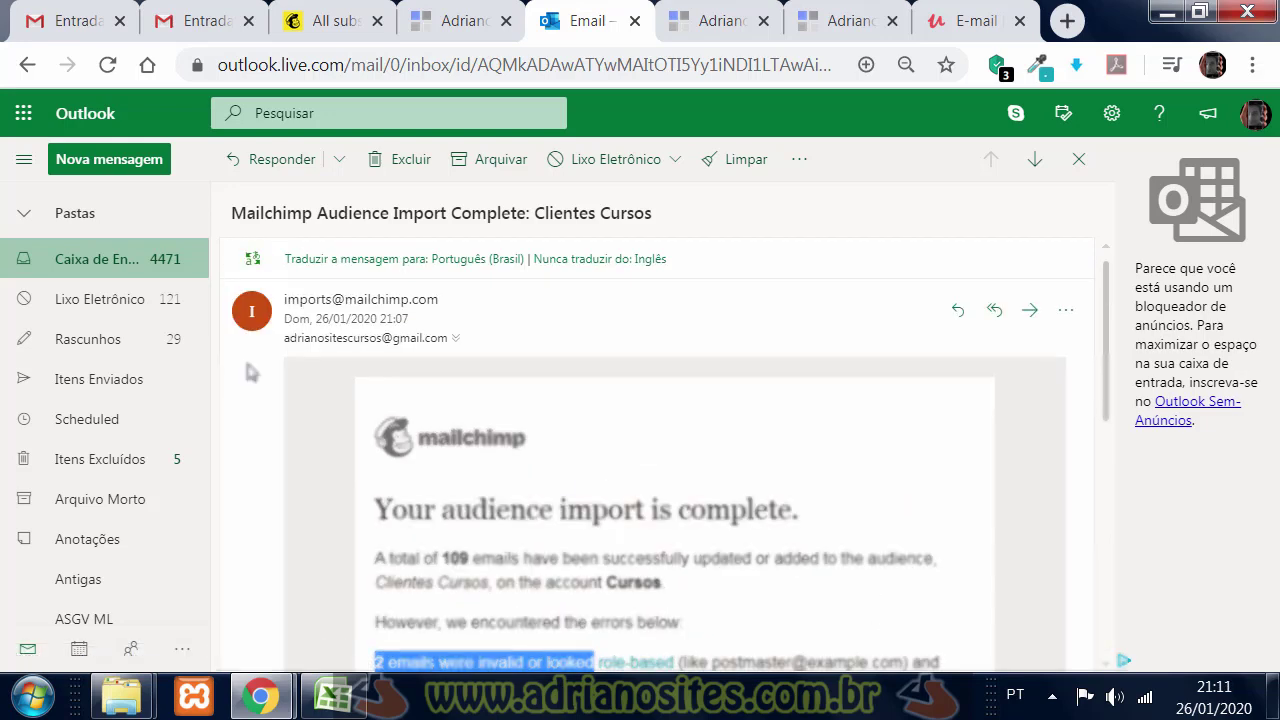
{"action": "left_click", "coordinate": [120, 262]}
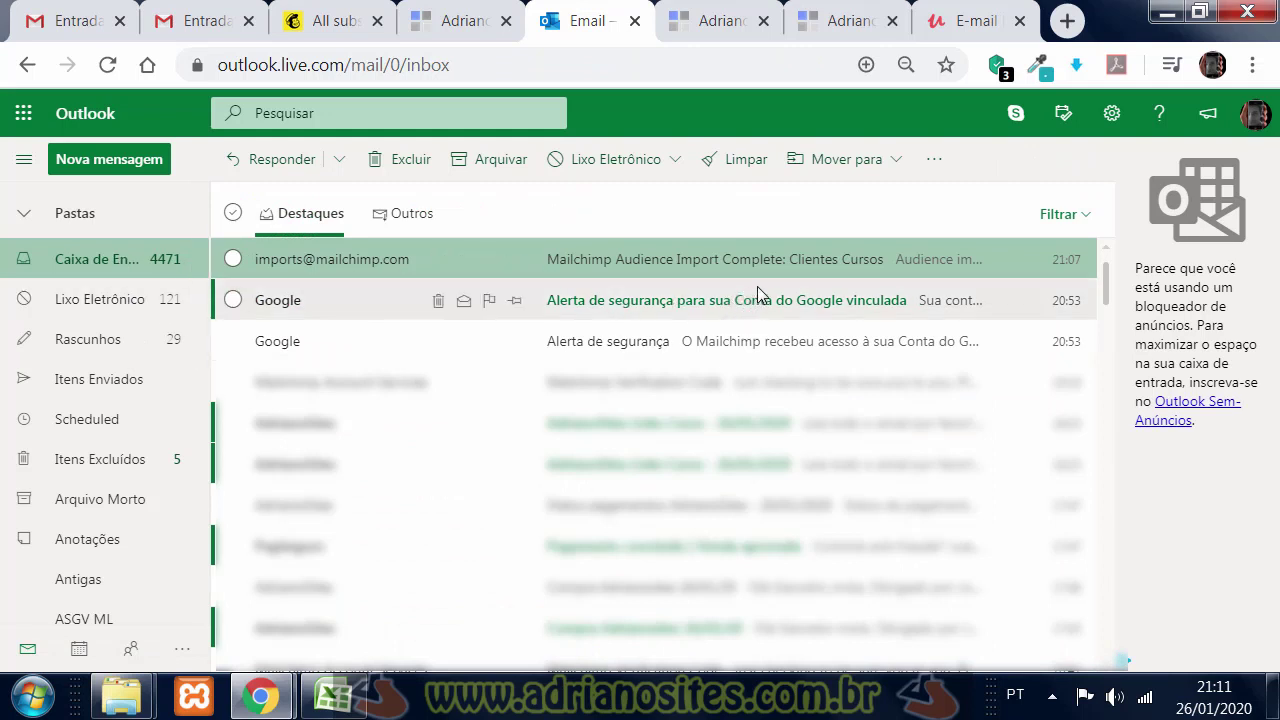
{"action": "left_click", "coordinate": [328, 20]}
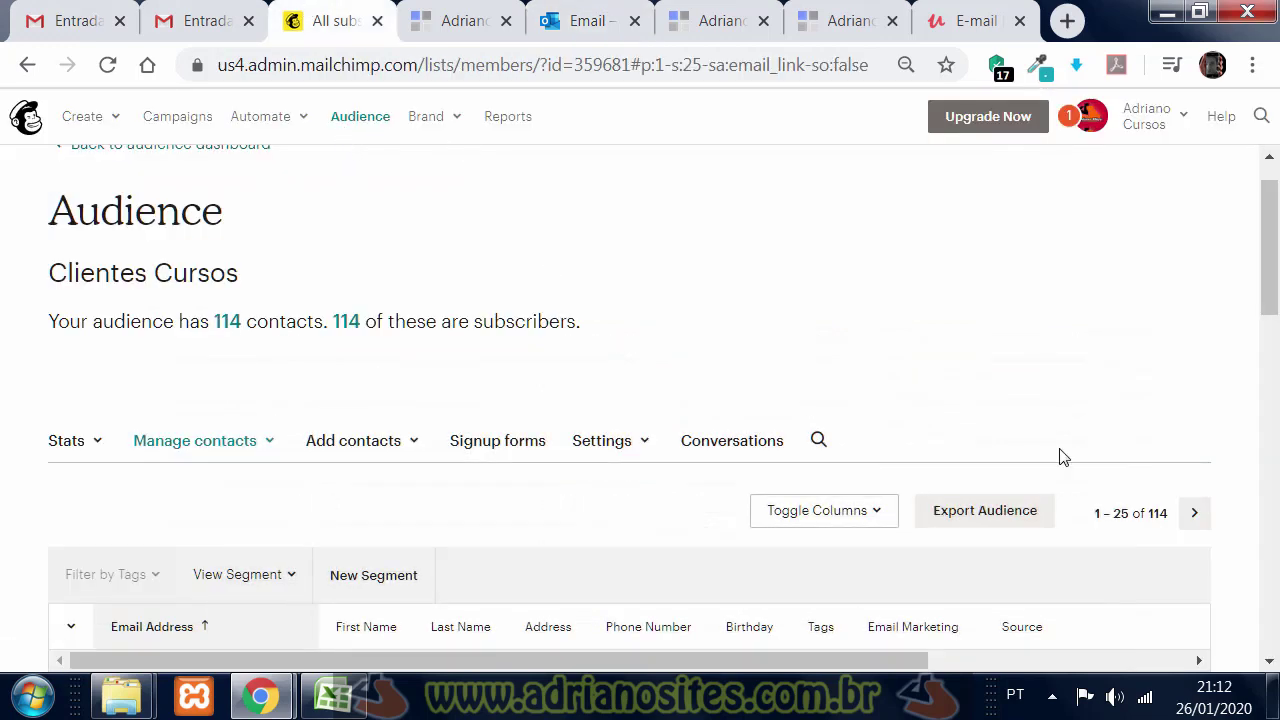